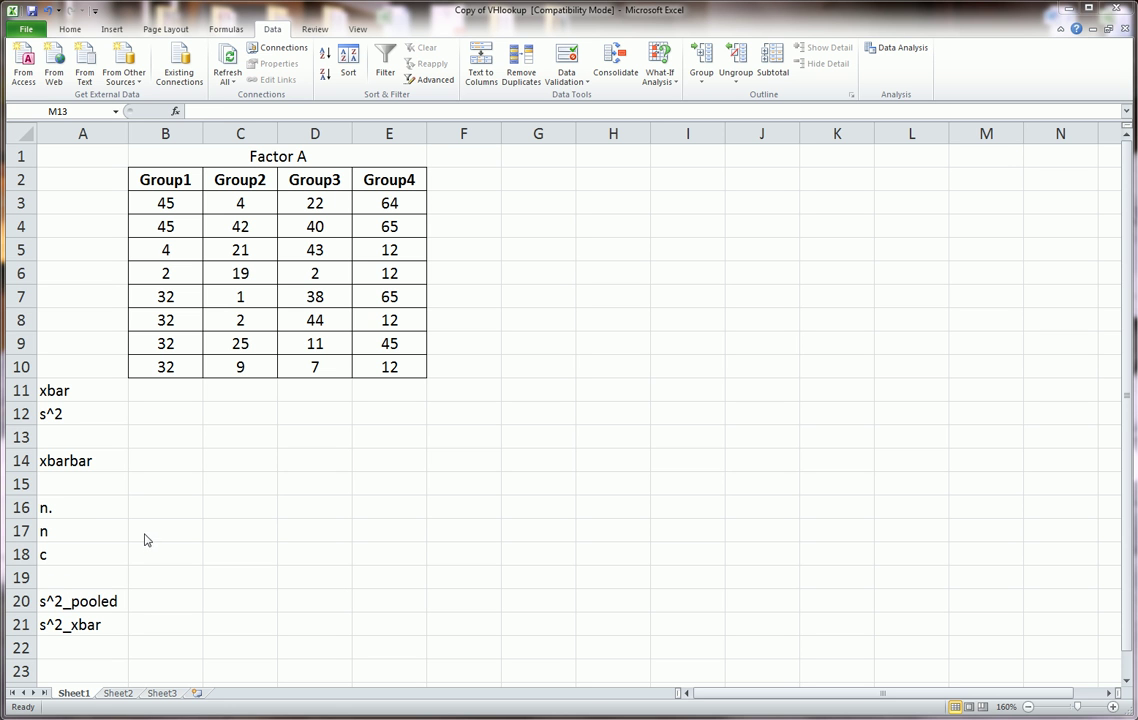
Step: Delete the xbarbar row and the empty row directly beneath it
left_click(28, 461)
right_click(28, 461)
left_click(112, 577)
right_click(30, 461)
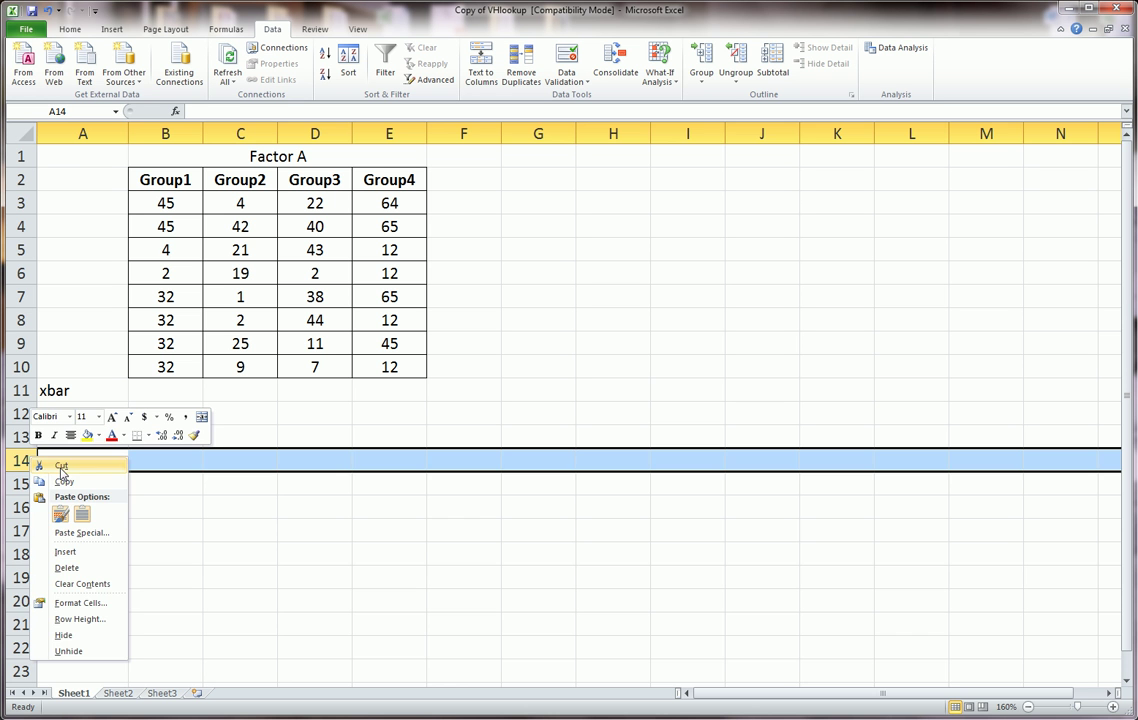
left_click(97, 567)
left_click(410, 570)
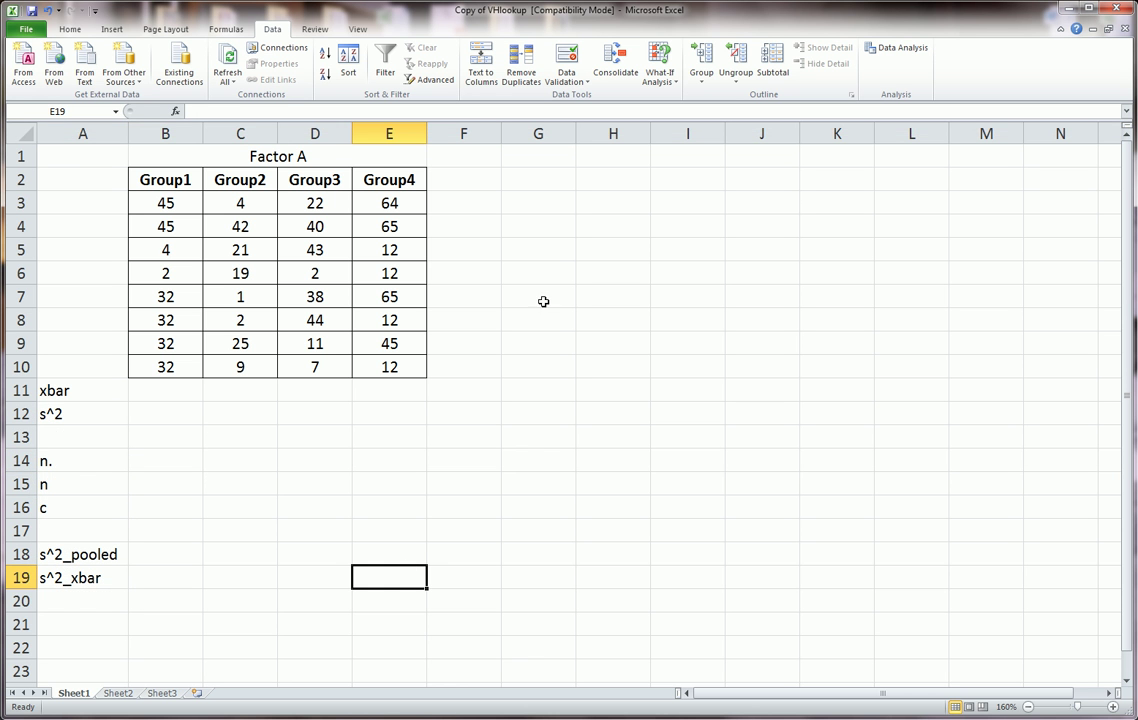
Step: Locate Anova: Single Factor among the Data Analysis tools without running it
left_click(903, 52)
left_click_drag(699, 460, 620, 222)
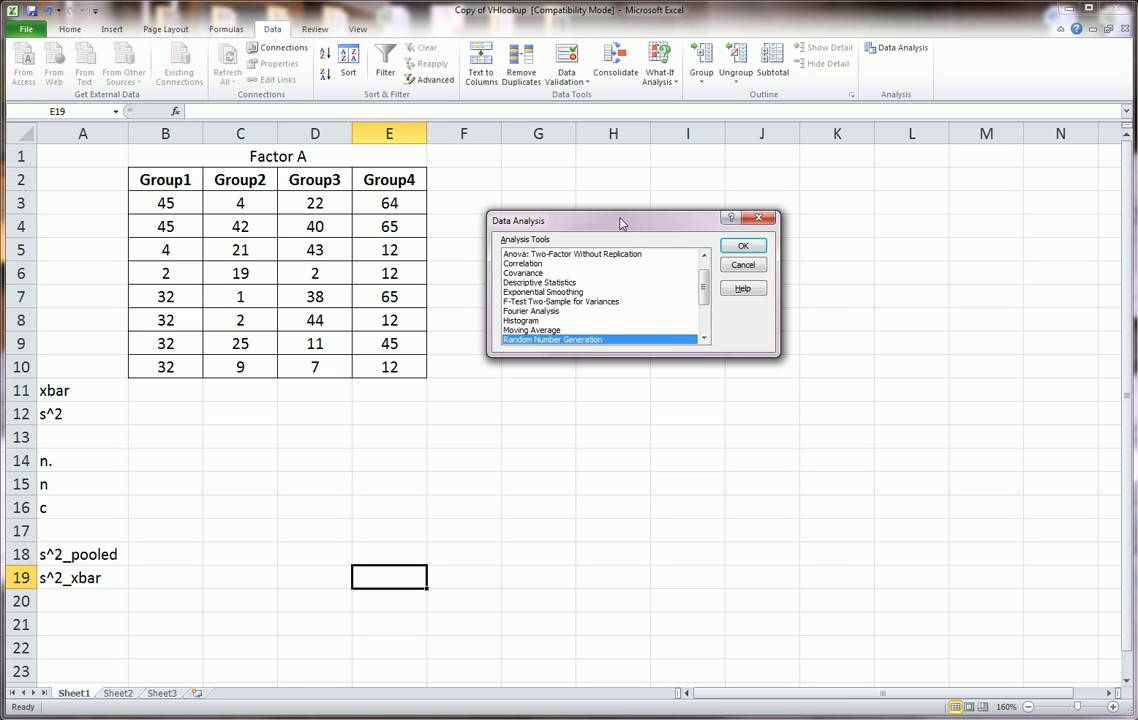
scroll(625, 265, "up", 1)
left_click(615, 256)
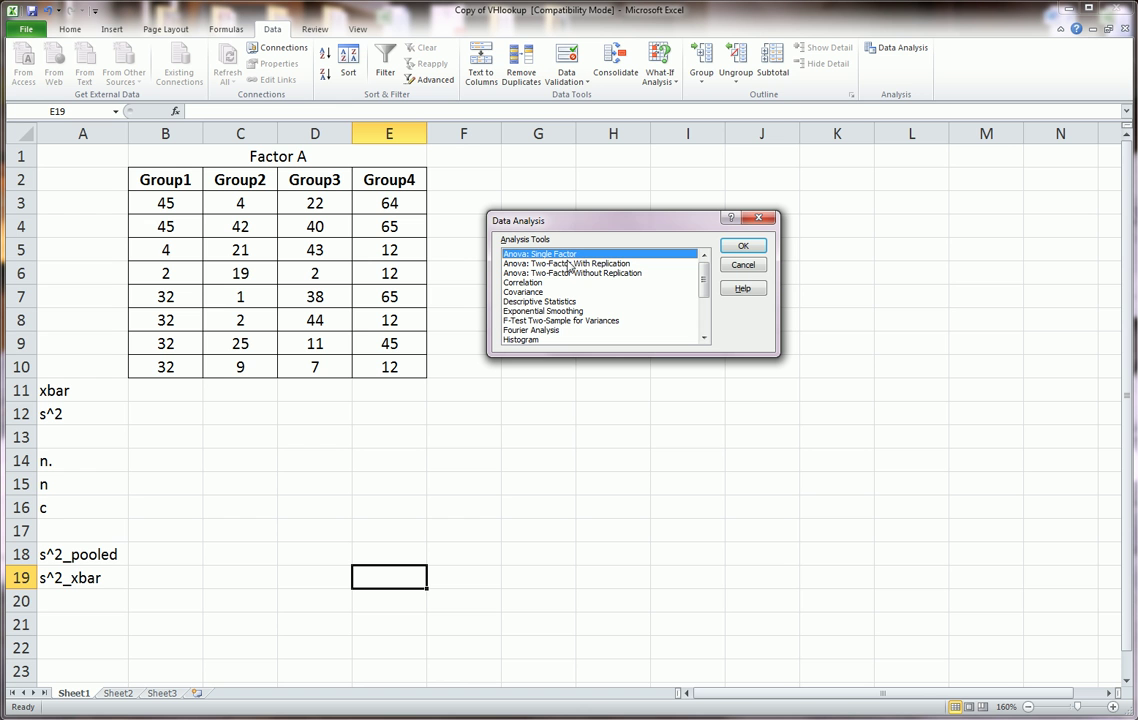
left_click(746, 265)
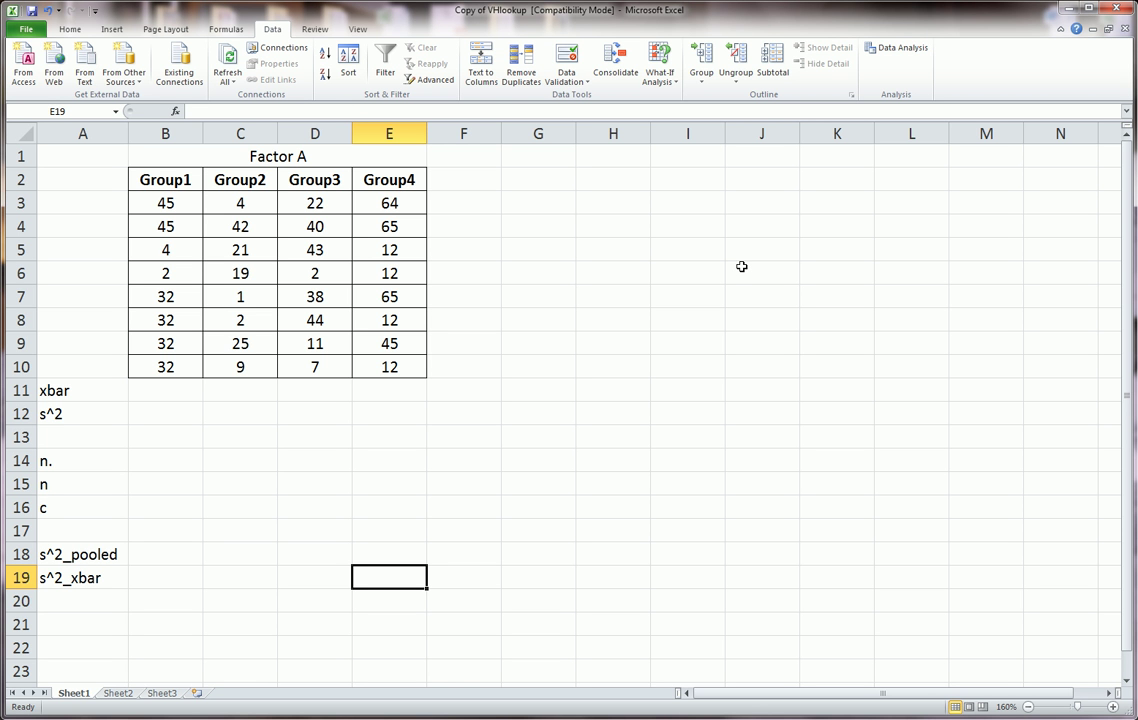
left_click(268, 157)
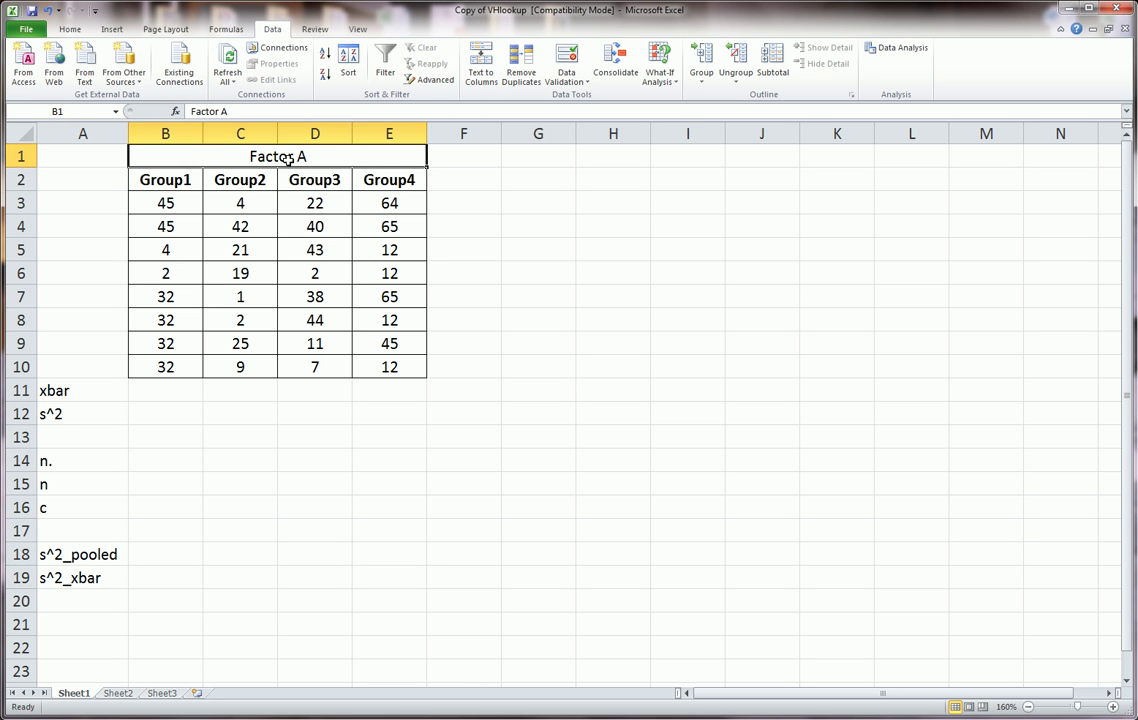
left_click_drag(200, 182, 370, 179)
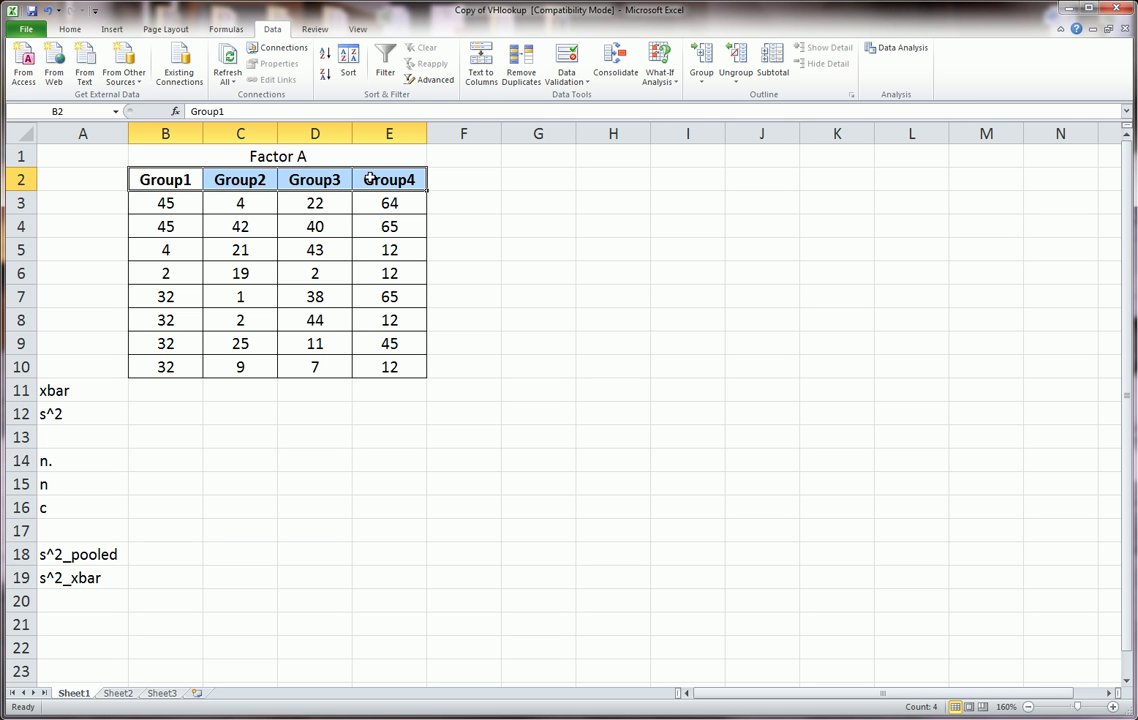
left_click_drag(183, 203, 175, 356)
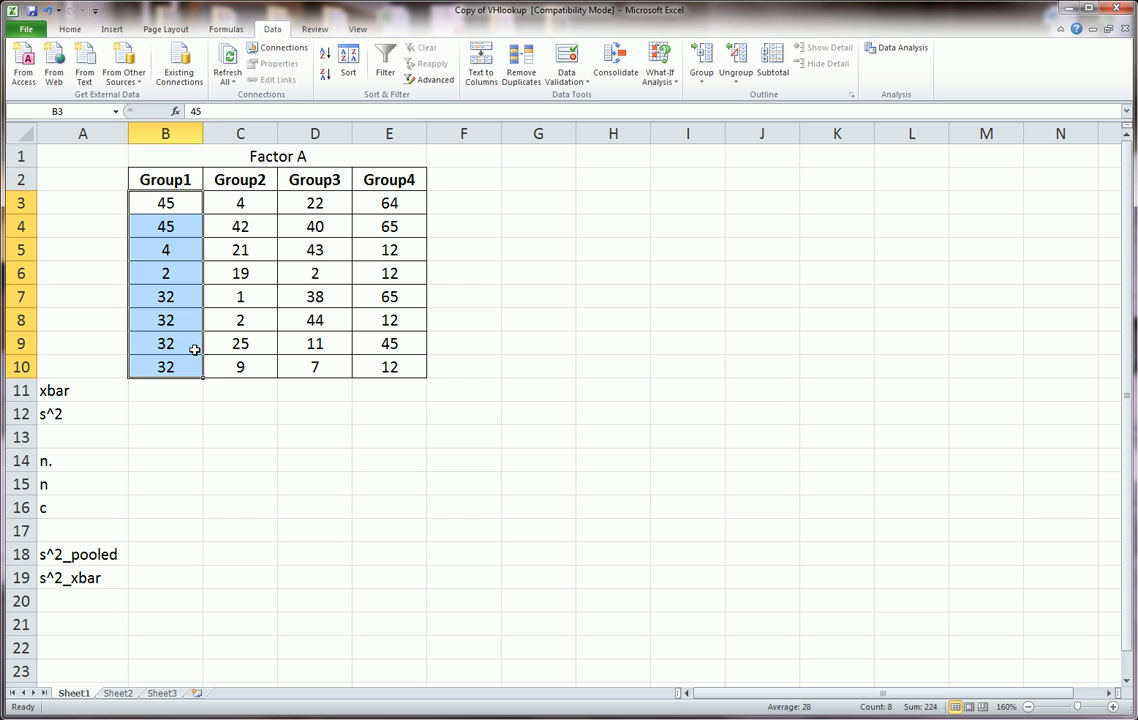
left_click(183, 320)
Step: Calculate the xbar row by entering =AVERAGE(B3:B10) in B11 and filling it across to E11
left_click(168, 384)
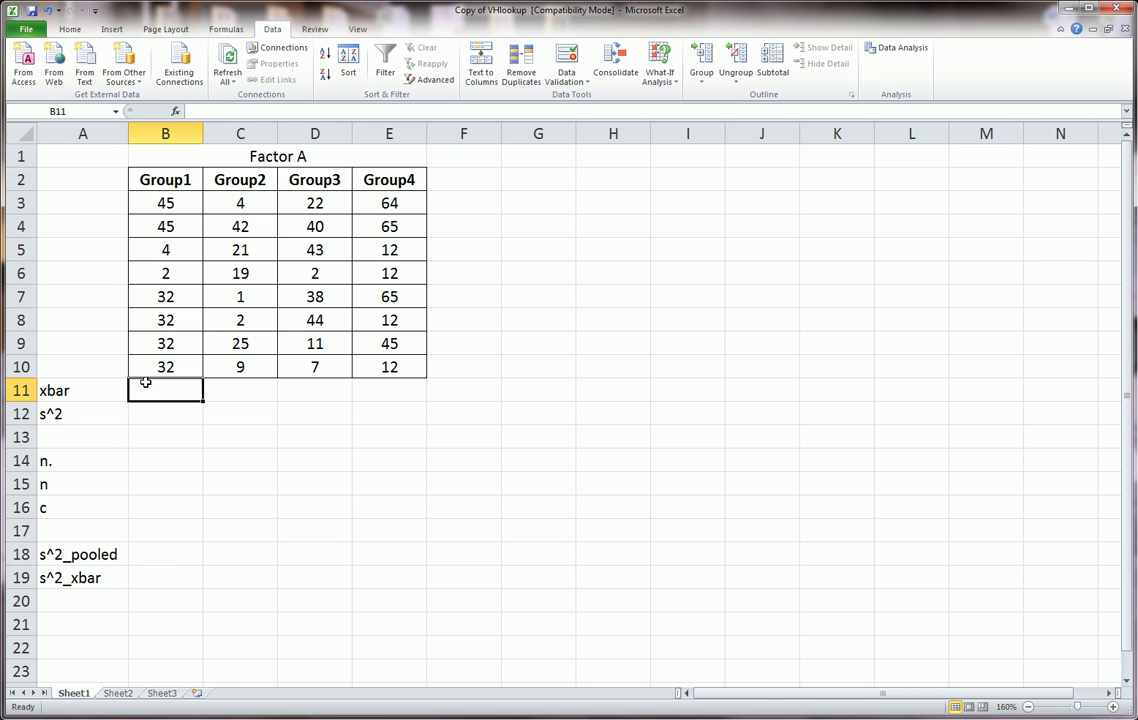
type("=average(")
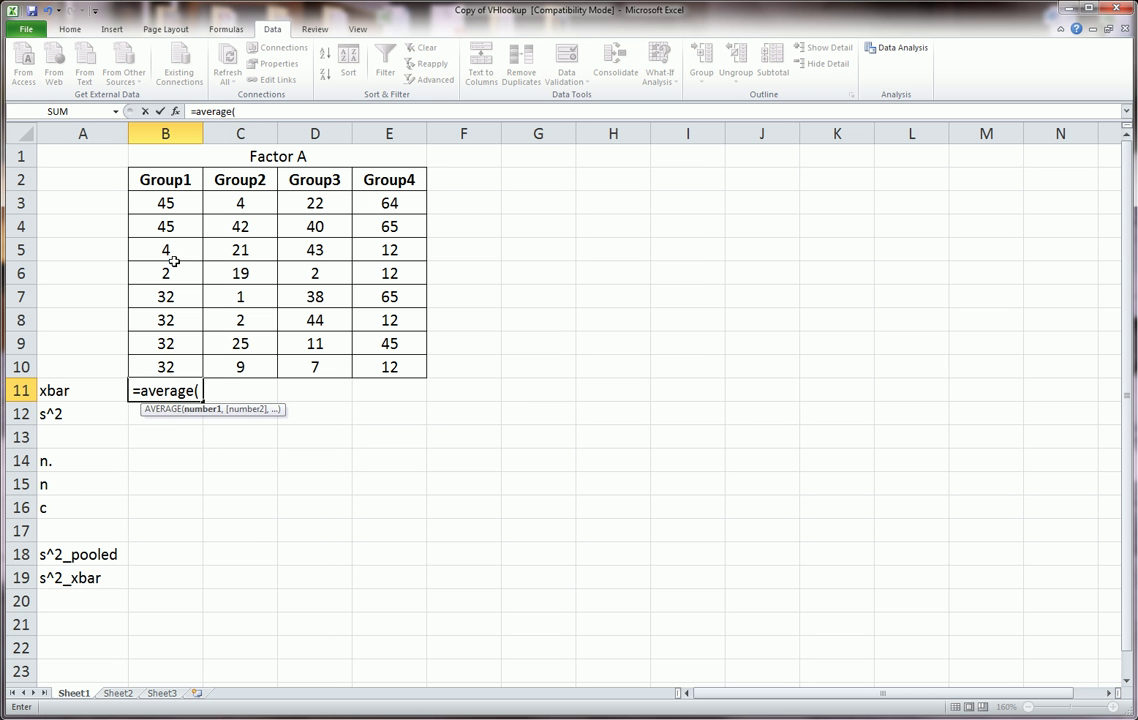
left_click_drag(158, 200, 175, 360)
key("Return")
left_click(165, 390)
left_click_drag(203, 402, 408, 427)
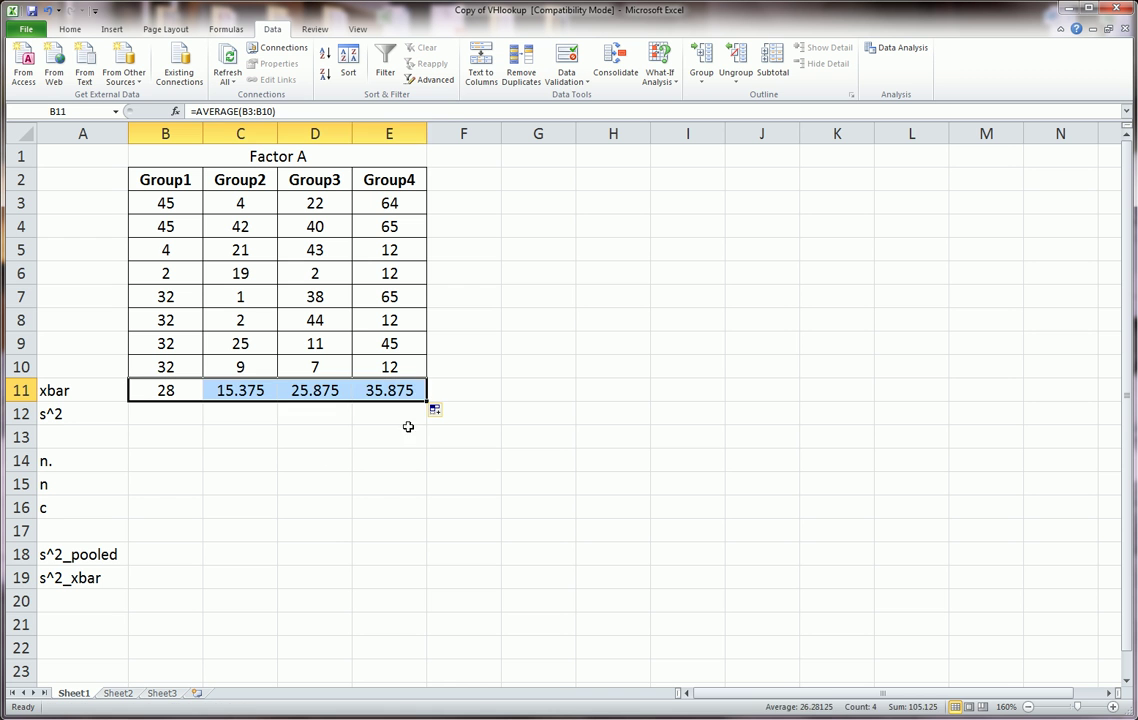
Step: Calculate the sample variances by entering =VAR.S(B3:B10) in B12 and filling it across to E12
left_click(182, 418)
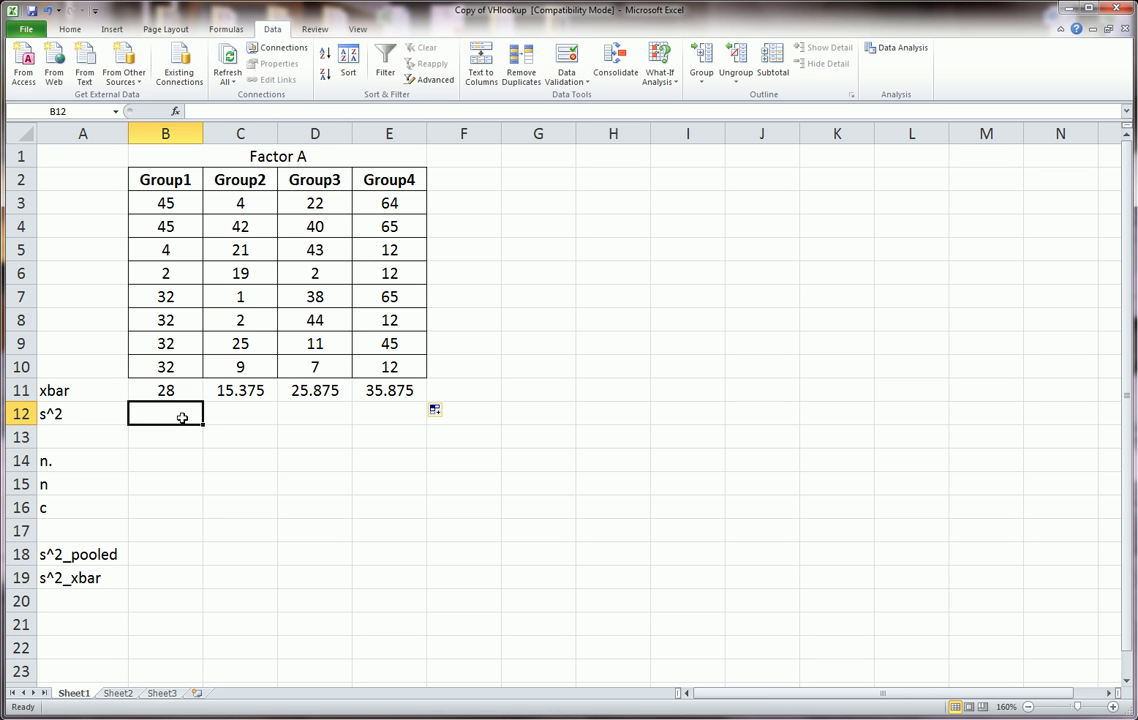
type("=var")
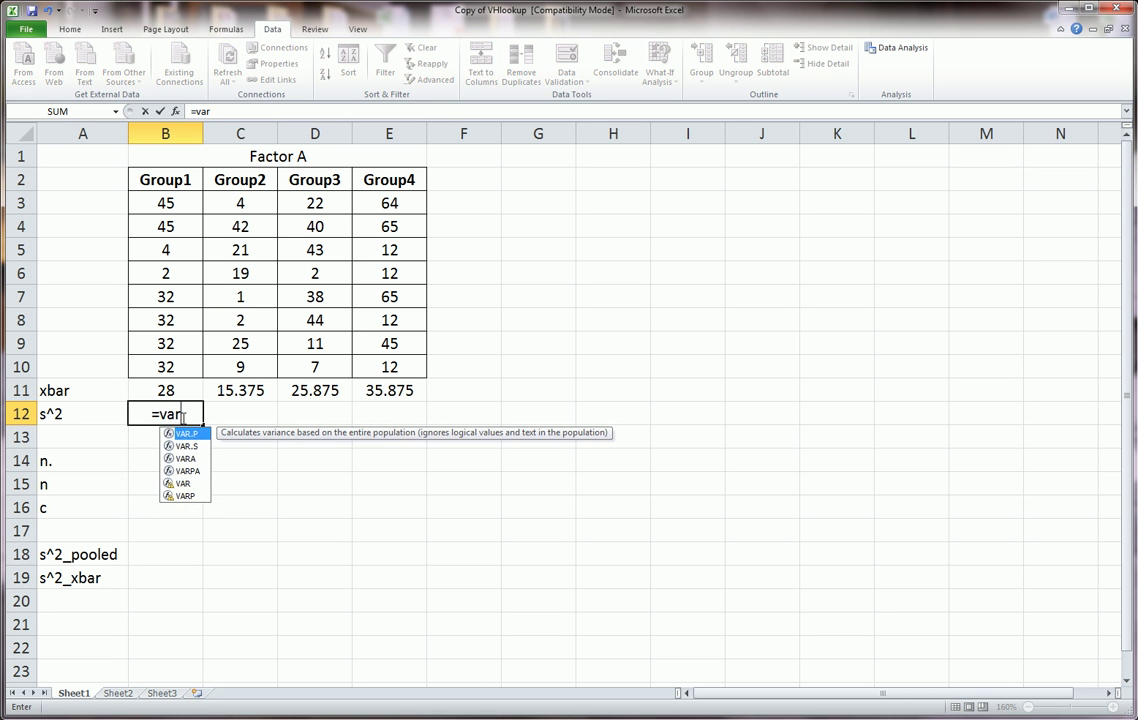
type(".s(")
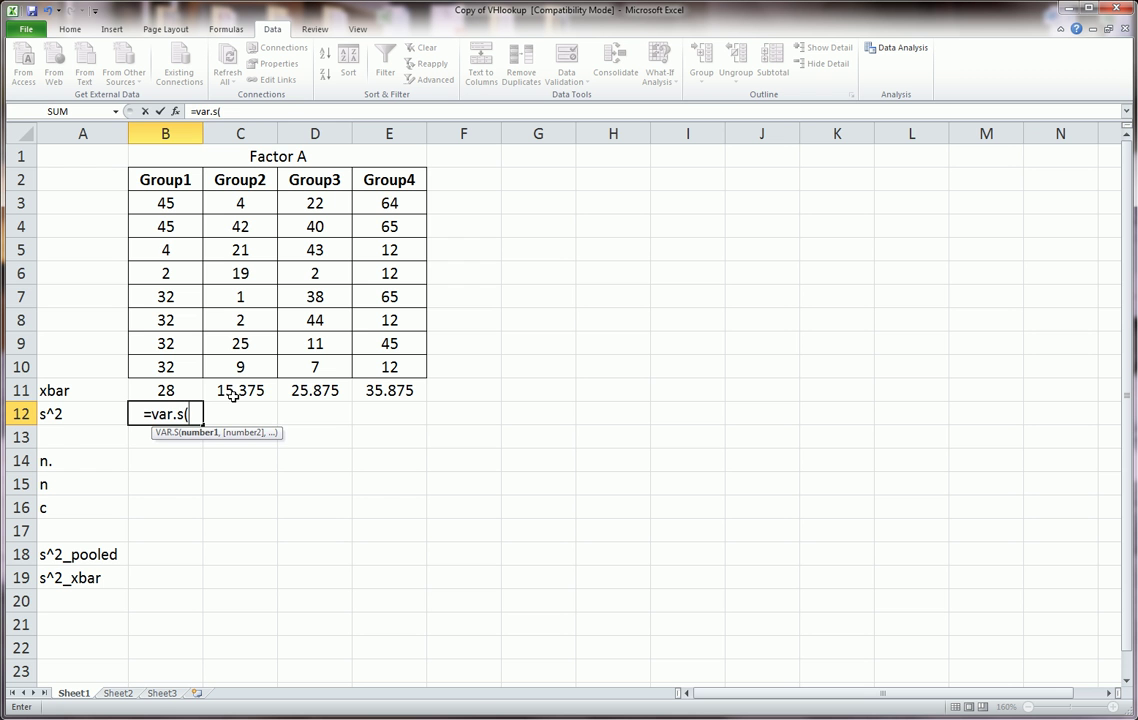
left_click_drag(141, 202, 163, 365)
key("Return")
left_click(201, 420)
left_click_drag(201, 420, 410, 428)
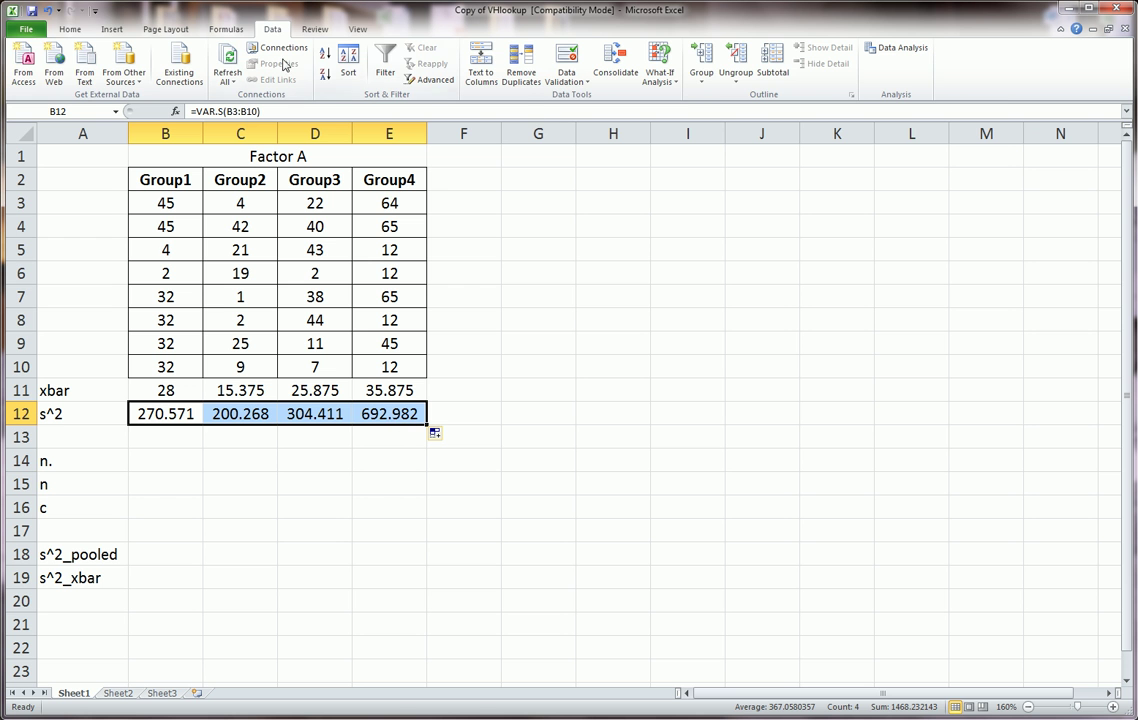
Step: Format the variances in B12:E12 to show one decimal place
left_click(72, 29)
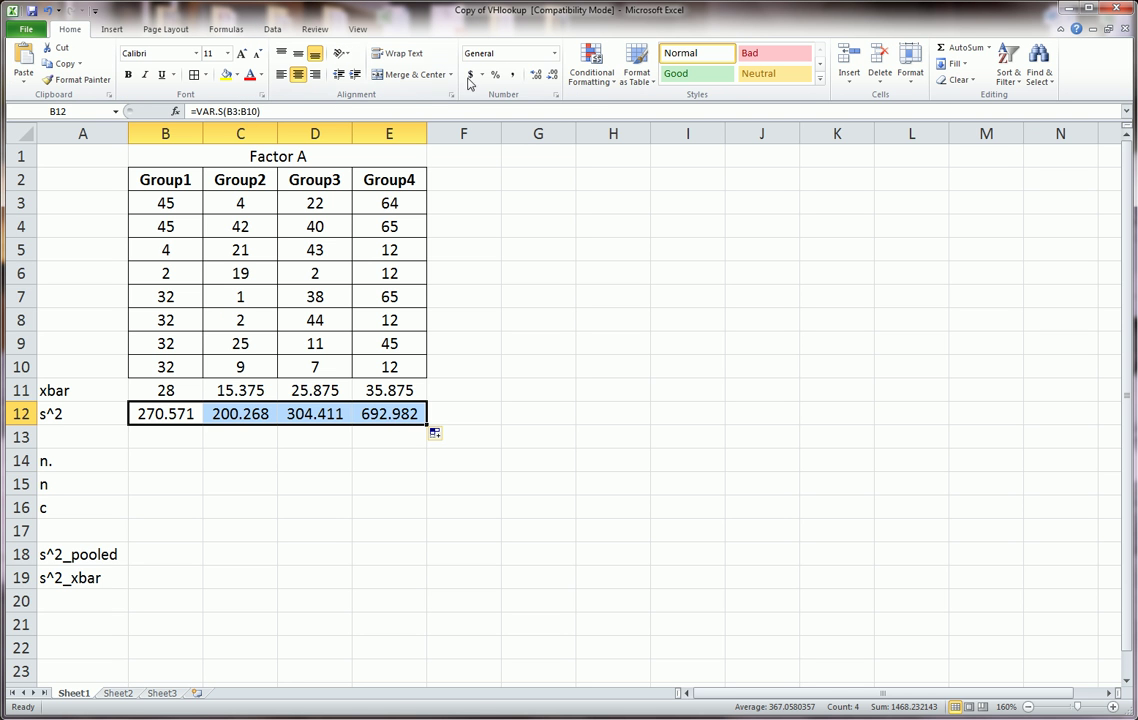
left_click(536, 75)
left_click(553, 75)
left_click(553, 75)
left_click(553, 75)
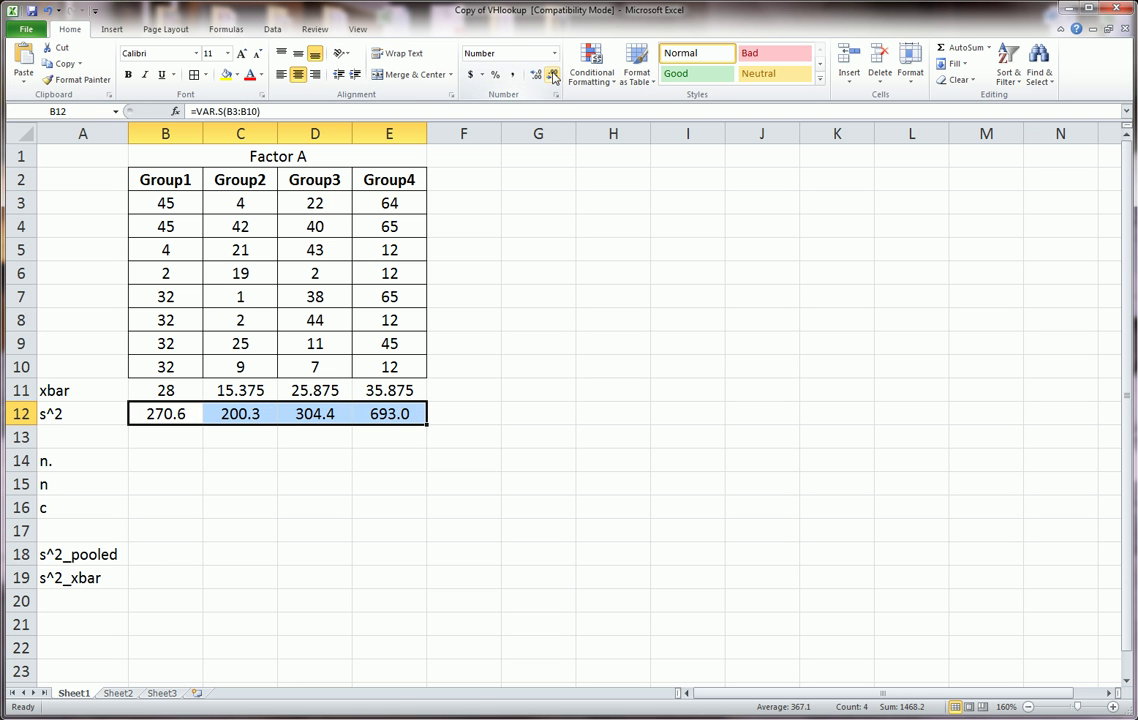
left_click(160, 461)
left_click(72, 465)
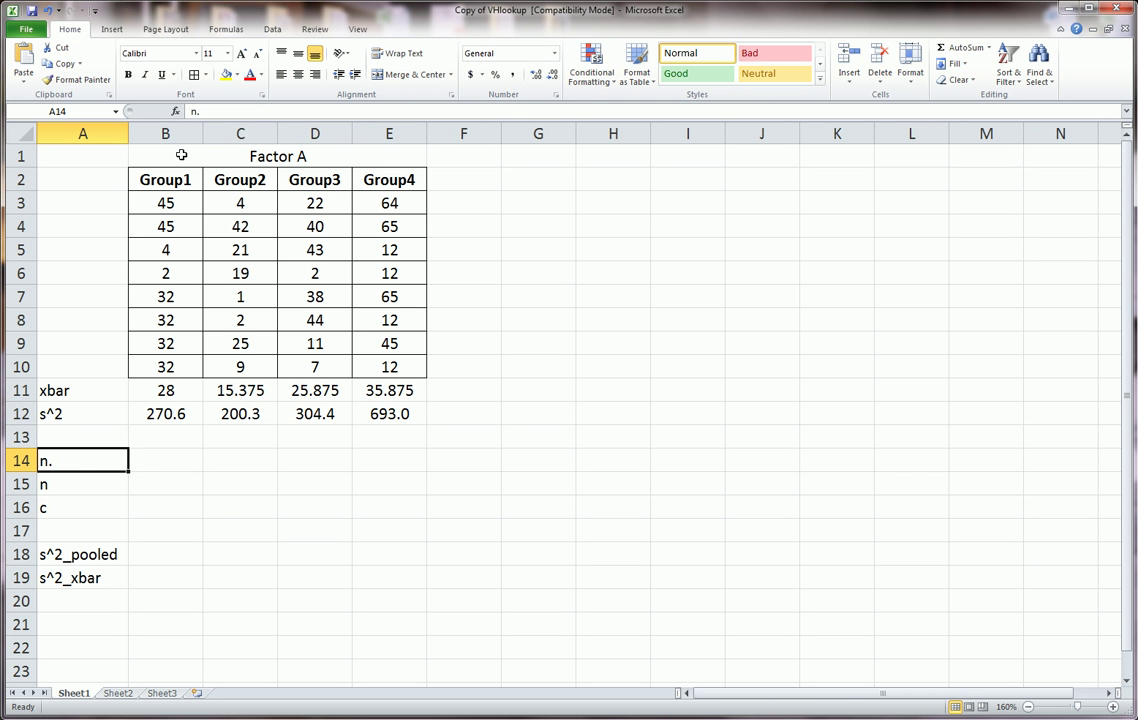
left_click(181, 466)
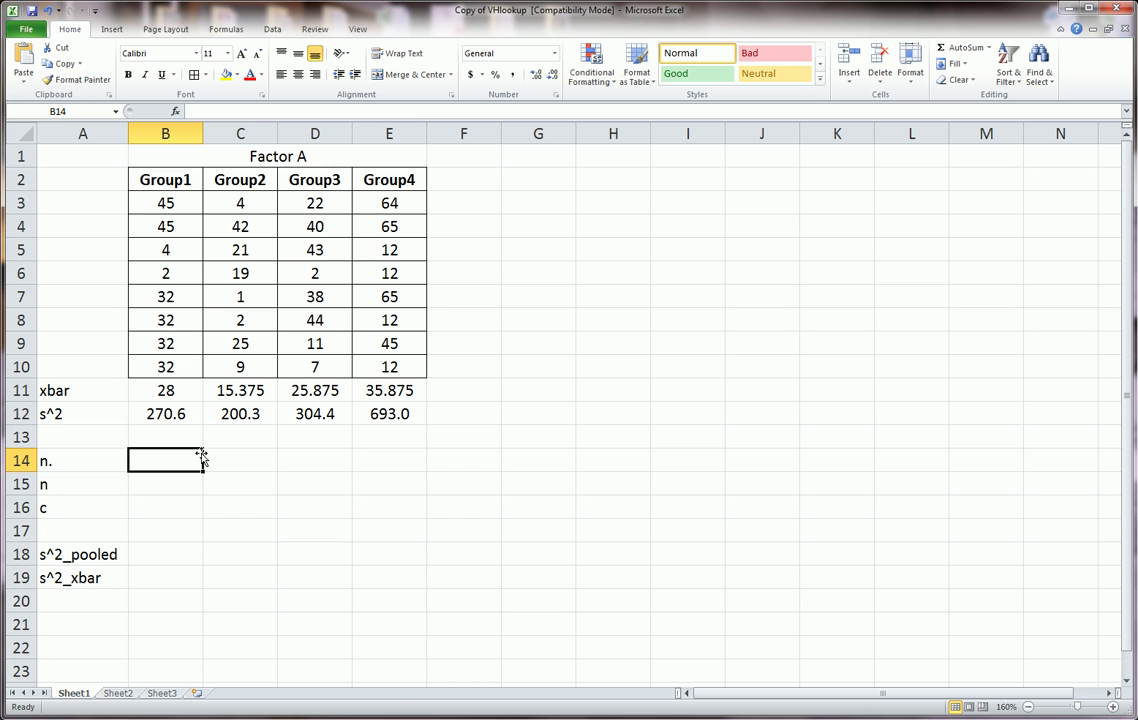
left_click_drag(180, 204, 192, 361)
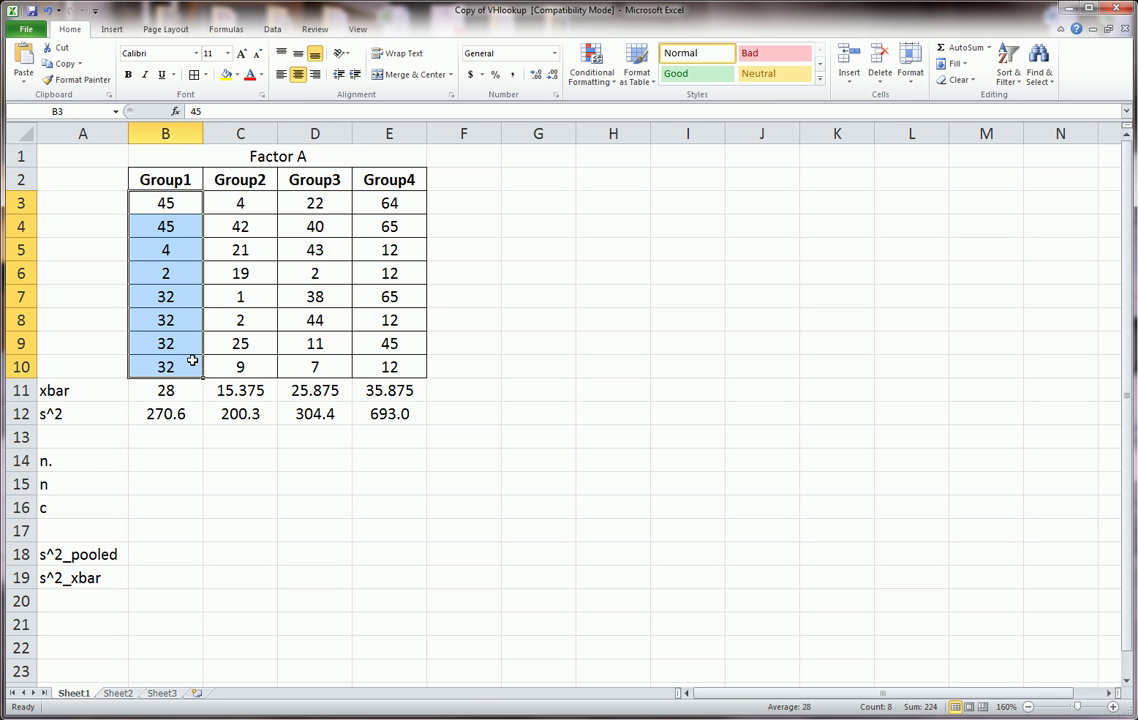
left_click(91, 463)
Step: Calculate the number of observations per group (n.) with =COUNT(B3:B10) in B14
left_click(175, 466)
type("=count(")
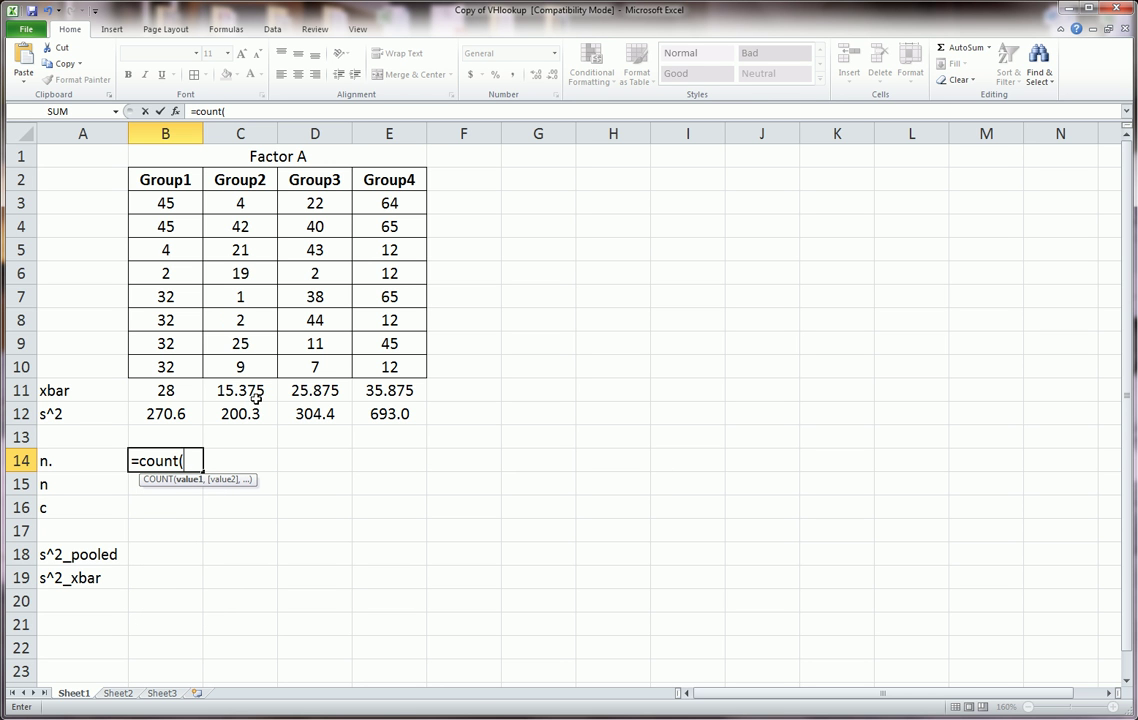
left_click_drag(168, 204, 176, 359)
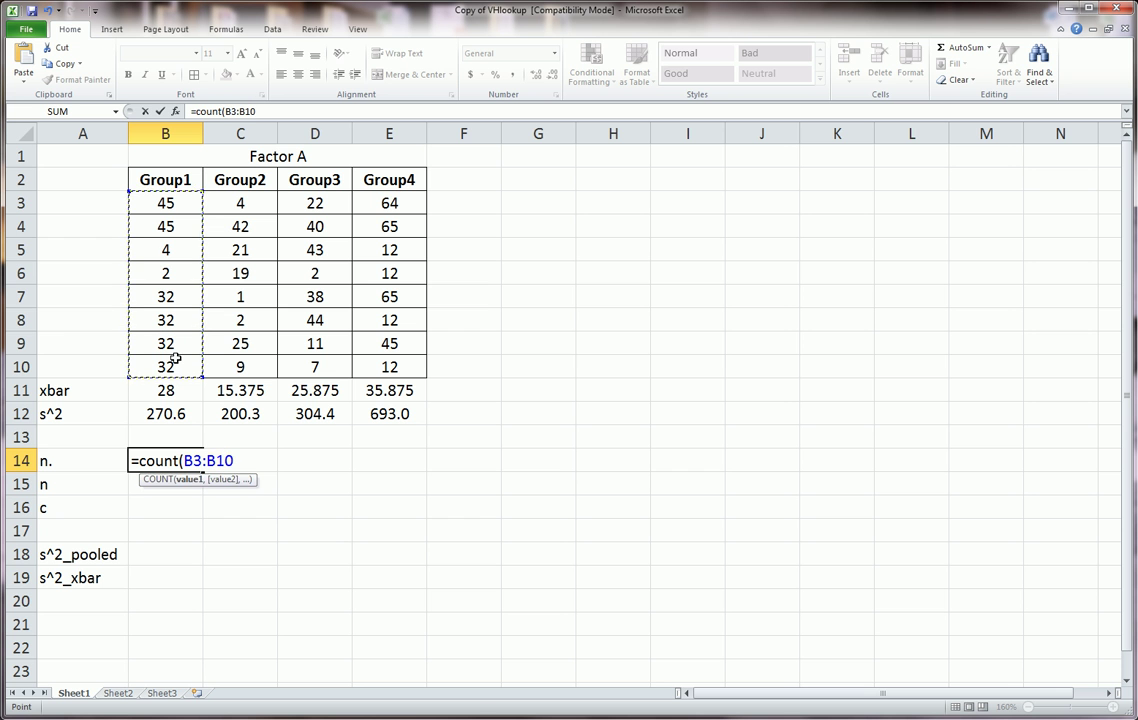
type(")")
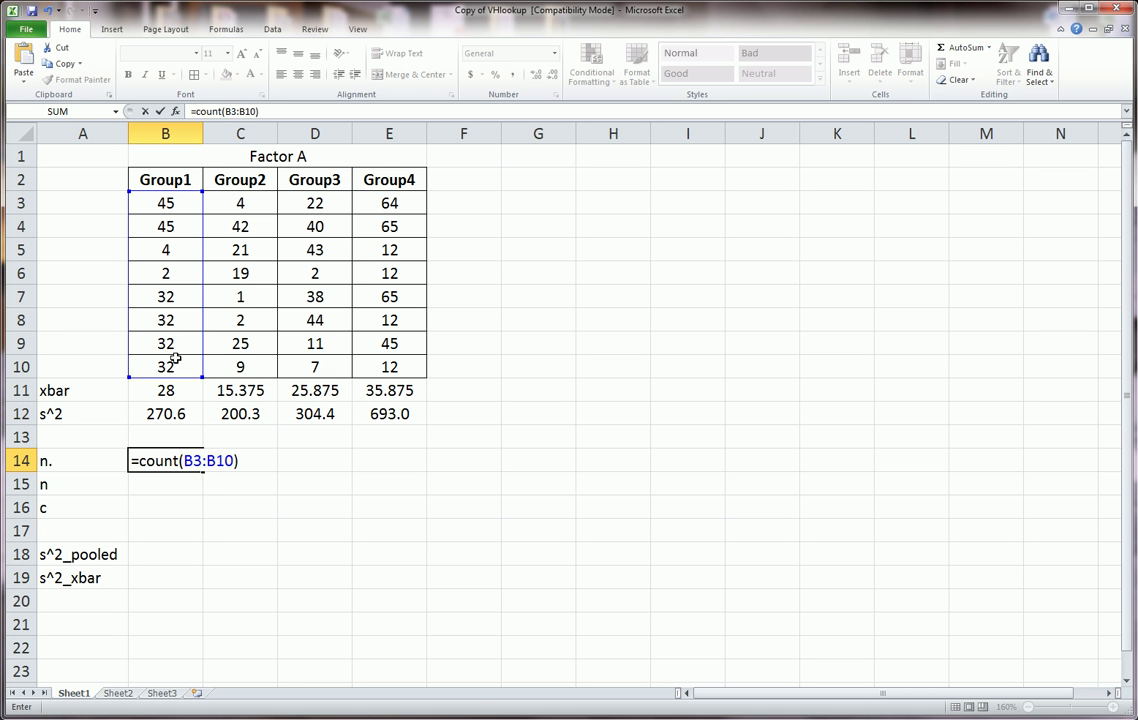
key("Return")
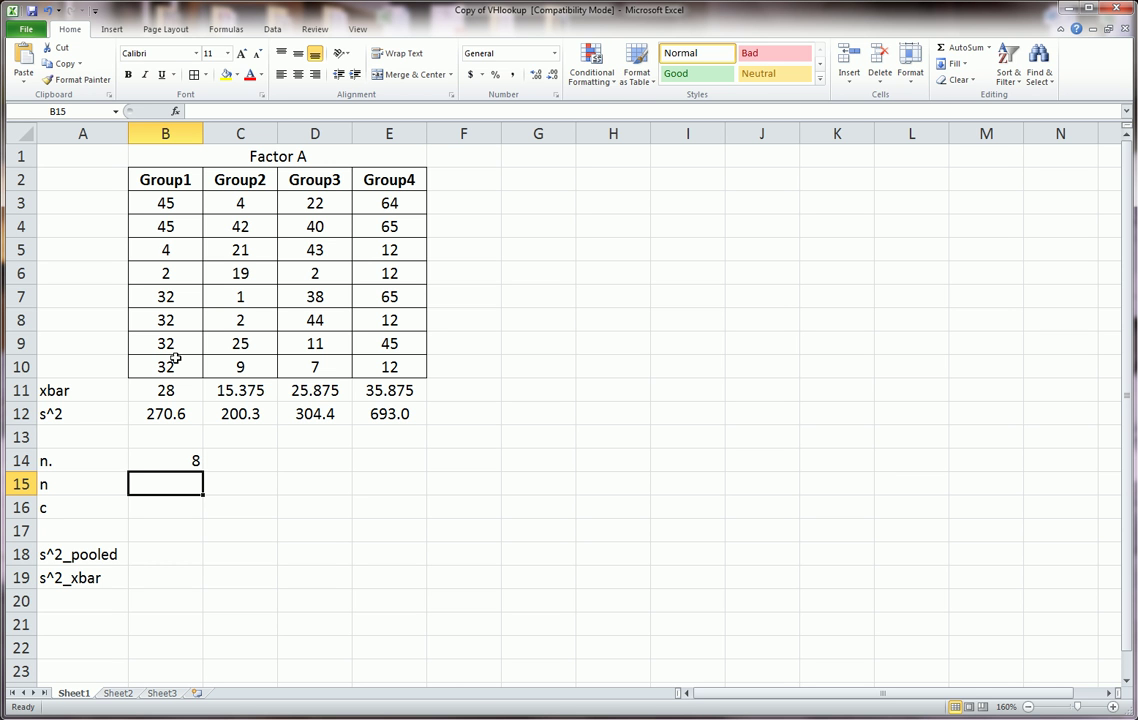
Step: Calculate the total number of observations (n) in B15 with COUNT over all group values in B3:E10
type("=cpimt")
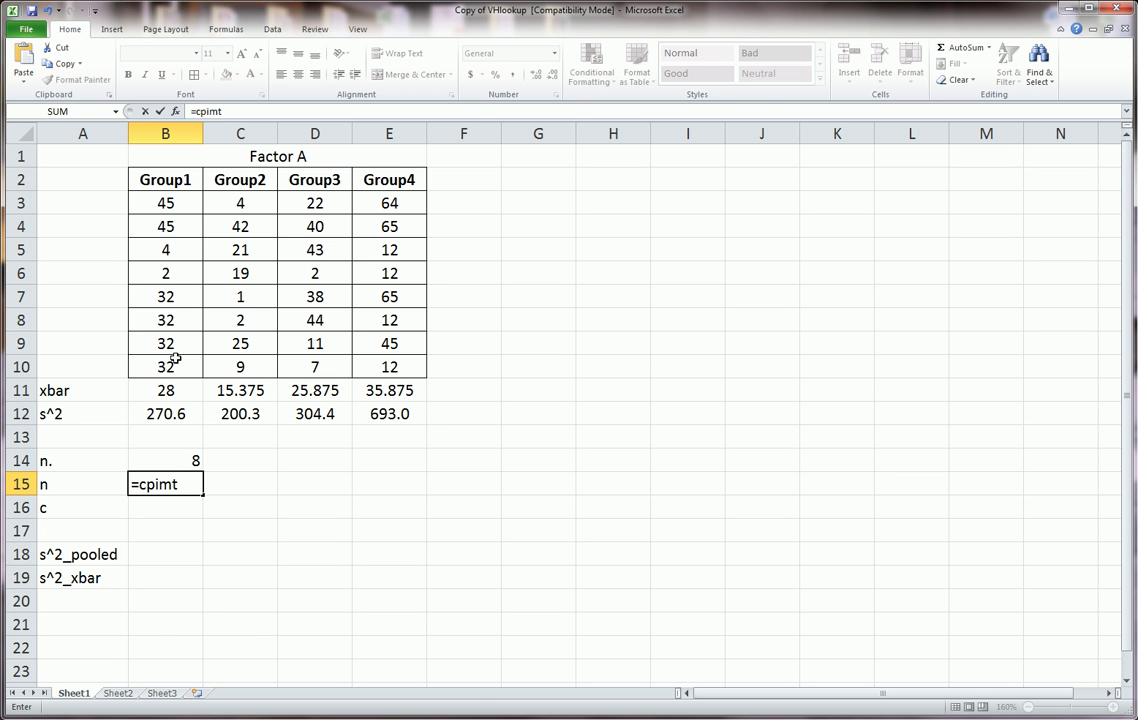
key("BackSpace")
key("BackSpace")
key("BackSpace")
key("BackSpace")
type("ount(")
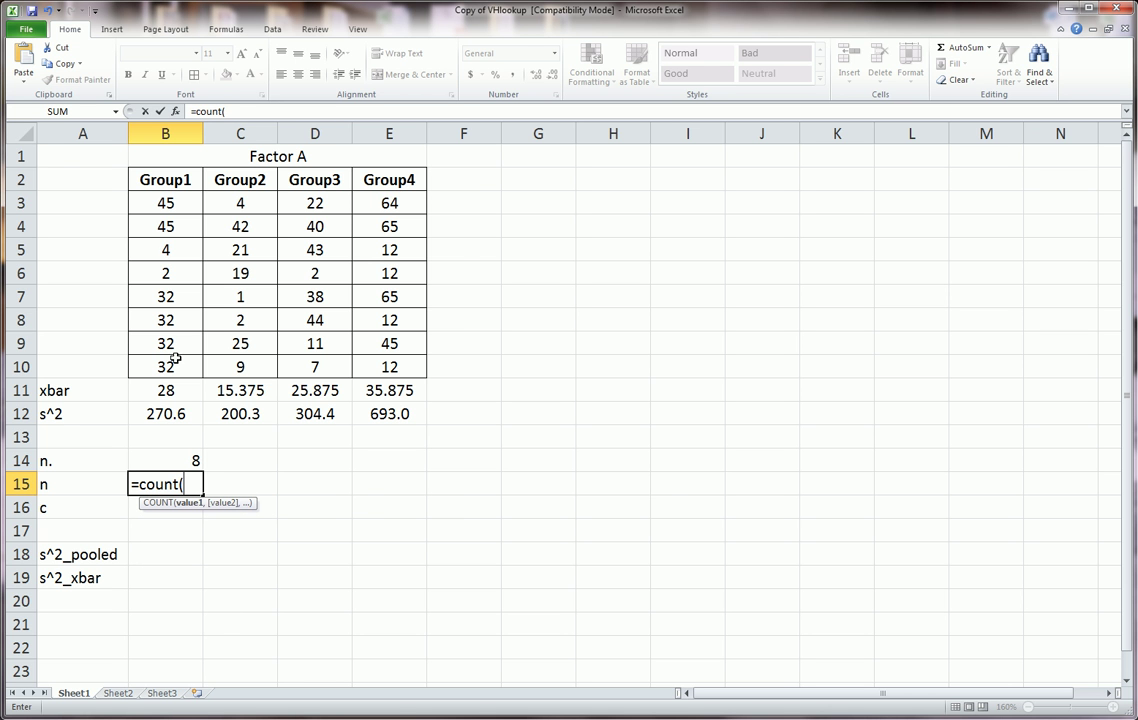
left_click(177, 205)
left_click_drag(177, 205, 381, 364)
key("Return")
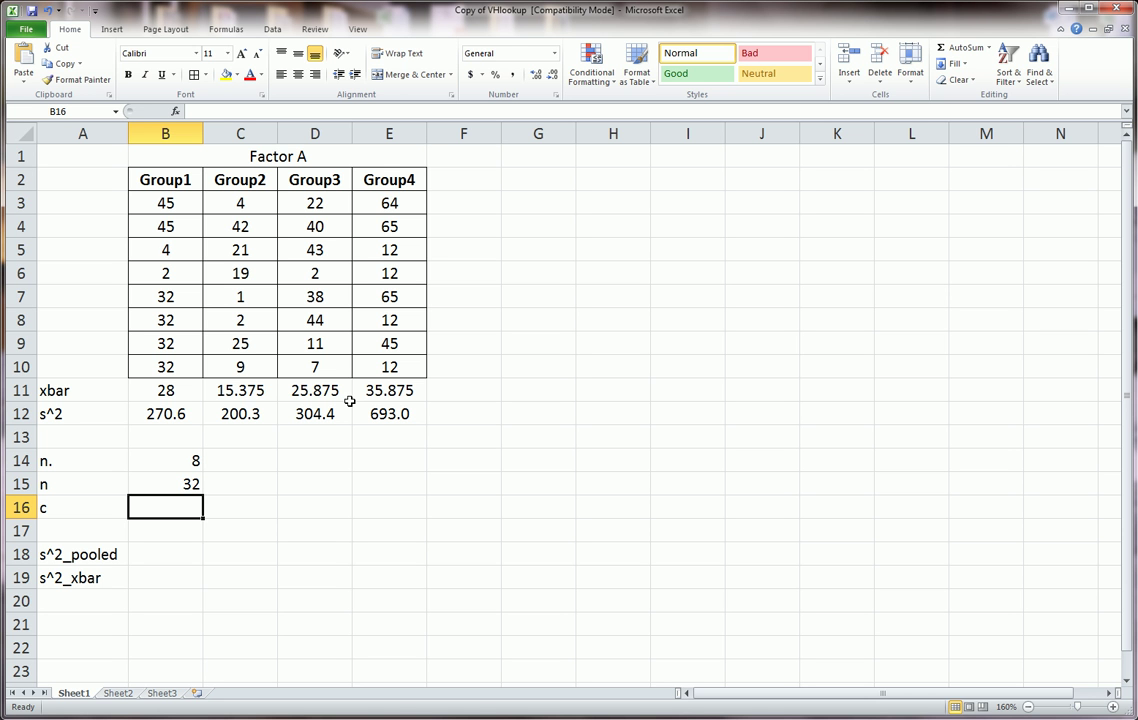
Step: Calculate the number of groups (c) in B16 with COUNTA over the group headers B2:E2
type("=cou")
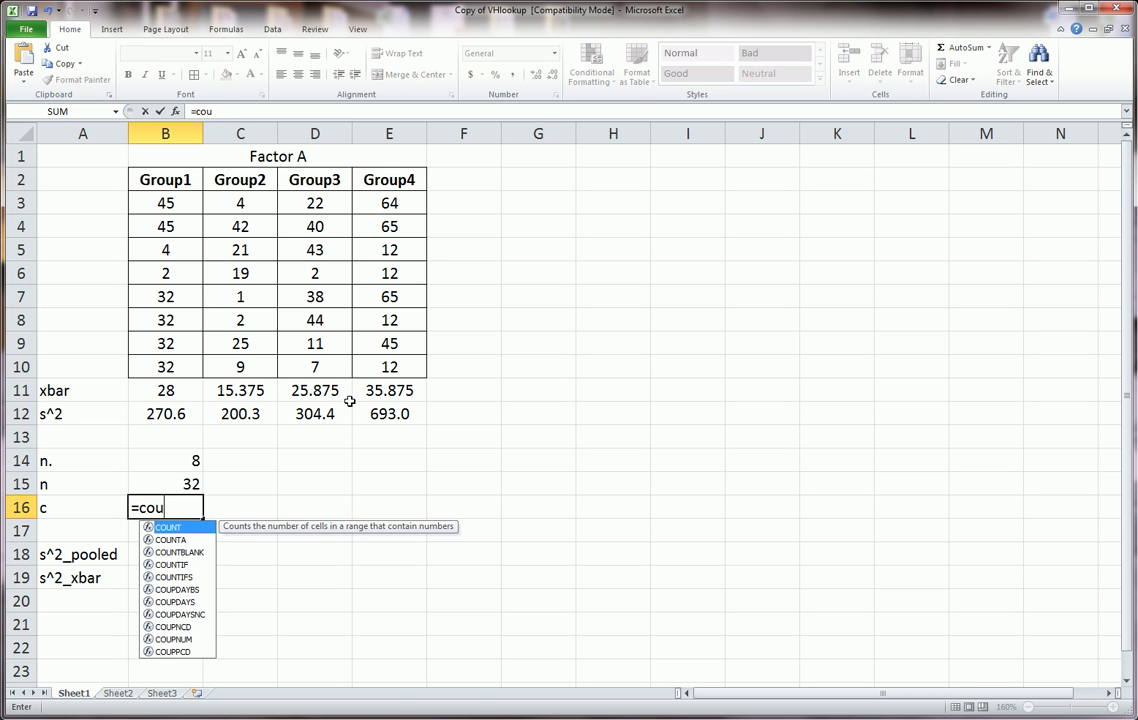
type("nta(")
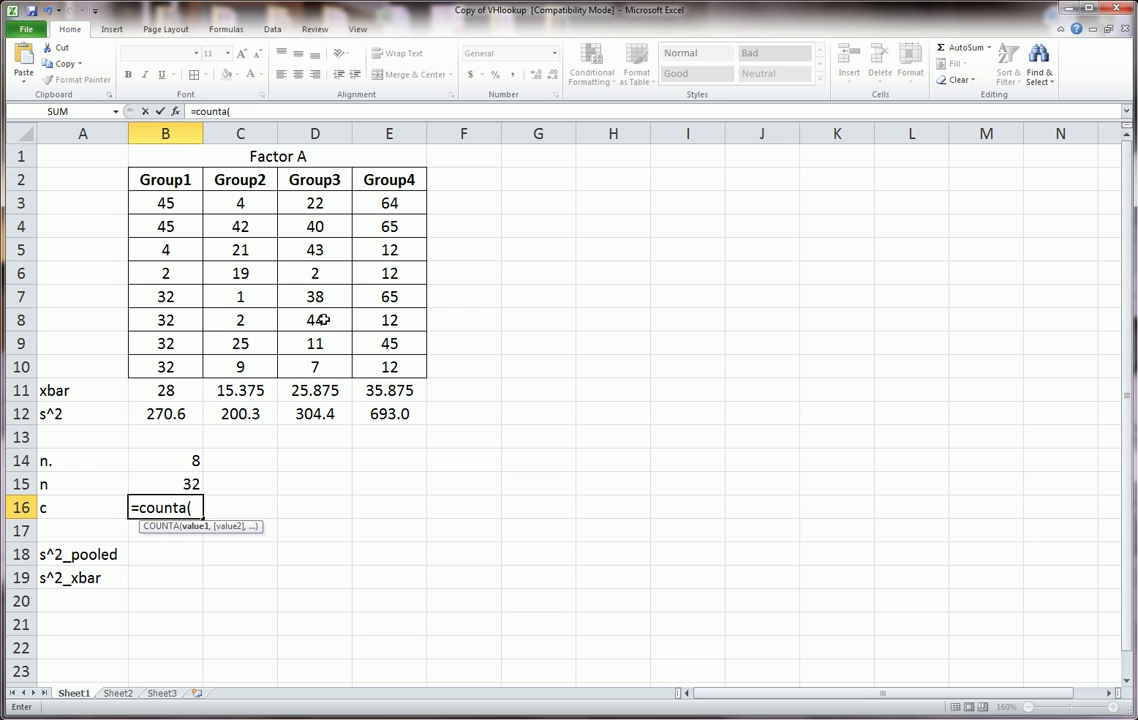
left_click_drag(166, 181, 410, 181)
key("Return")
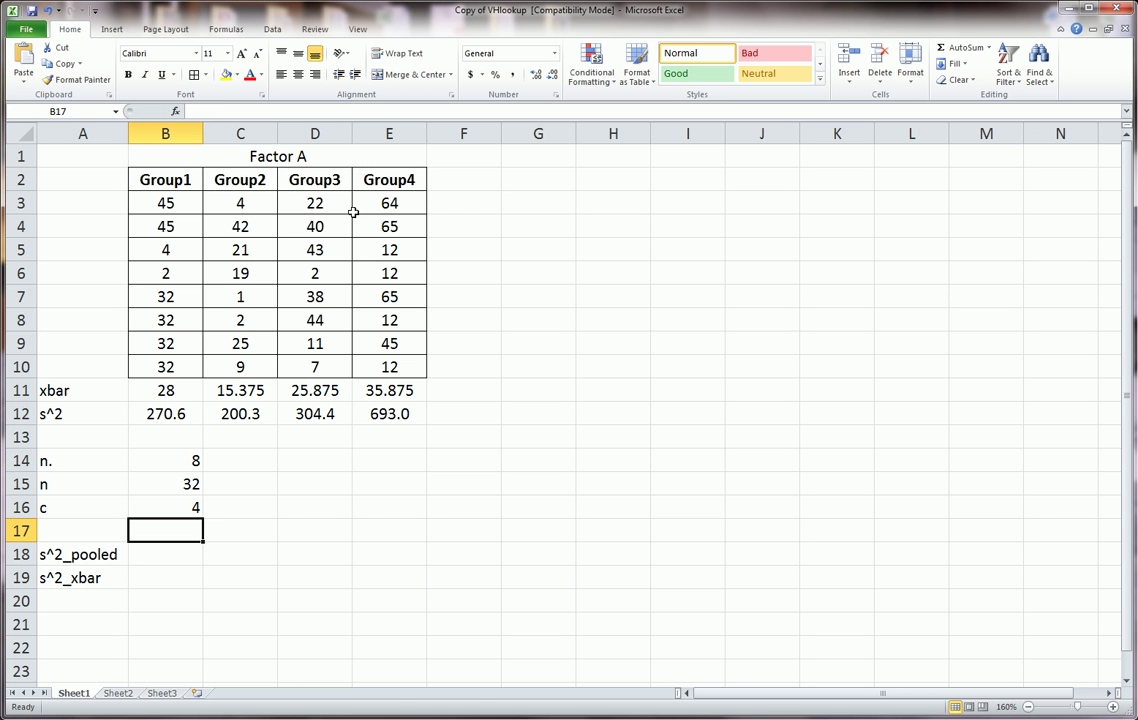
Step: Calculate the pooled variance (s^2_pooled) in B18 with AVERAGE over the group variances B12:E12
left_click(168, 552)
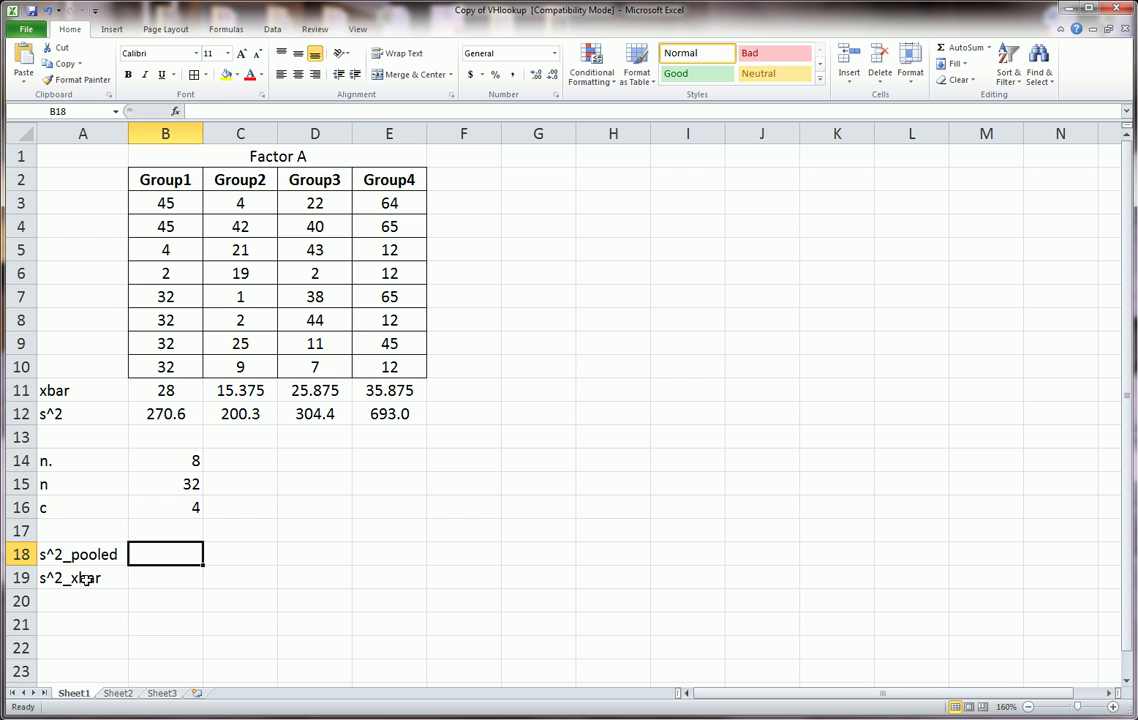
left_click(86, 580)
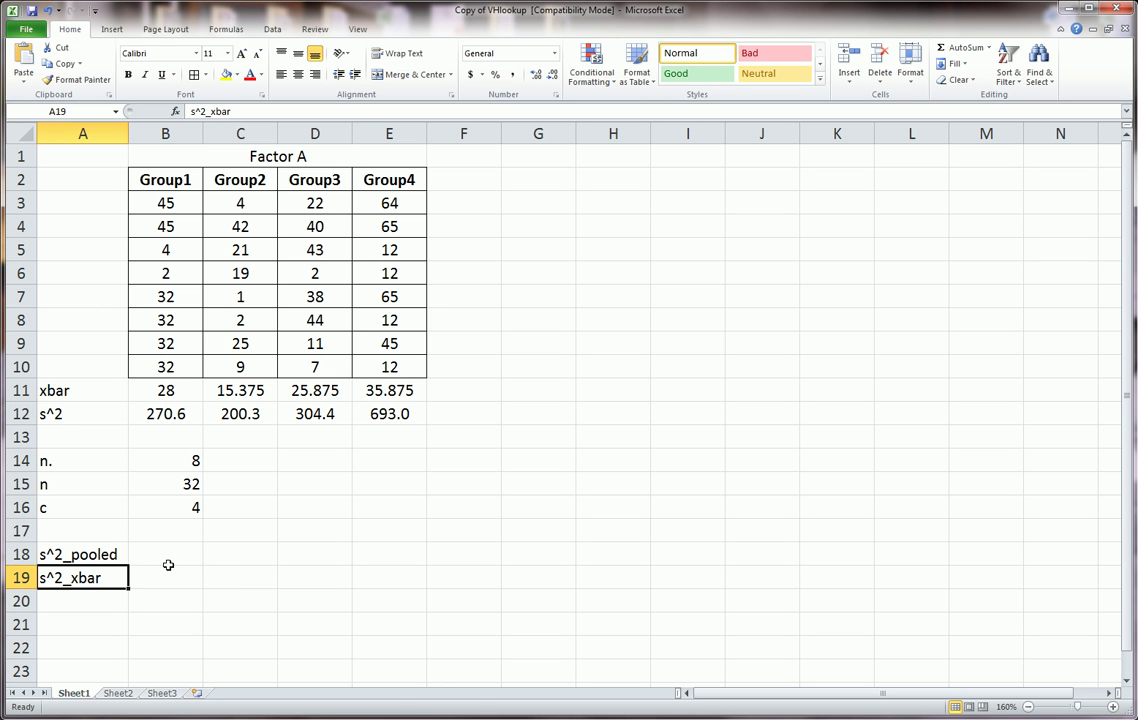
left_click(169, 557)
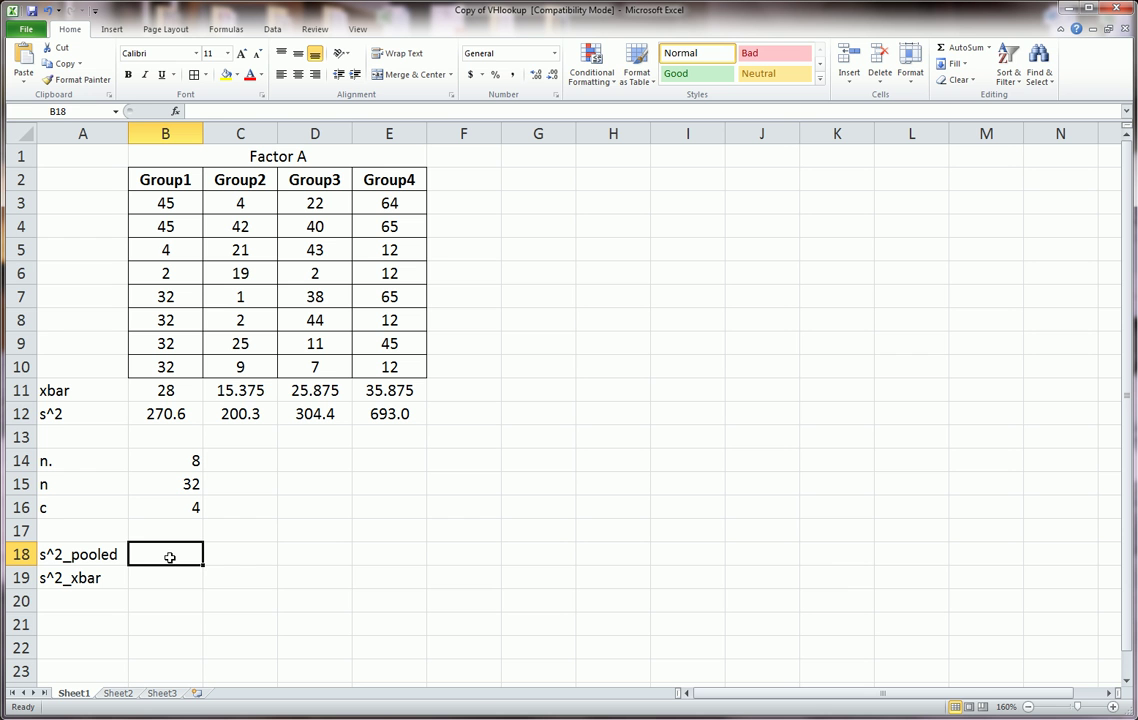
type("=average(")
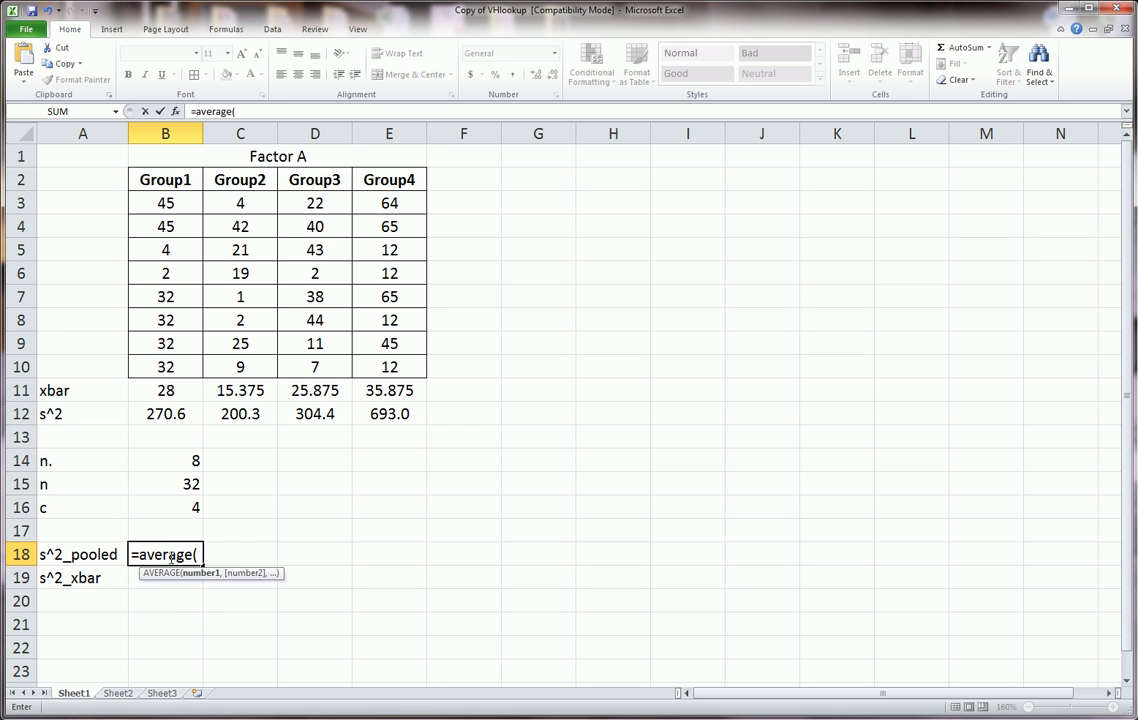
left_click_drag(173, 413, 386, 413)
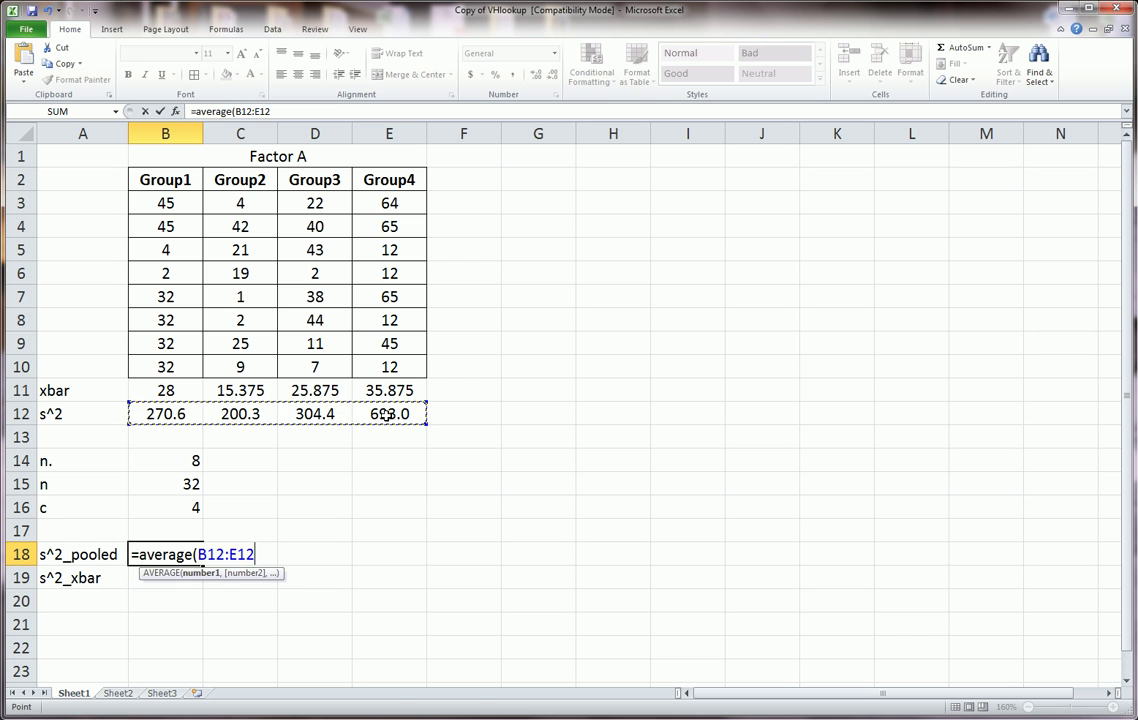
key("Return")
Step: Calculate the variance of the group means (s^2_xbar) in B19 with =VAR.S(B11:E11)
type("=")
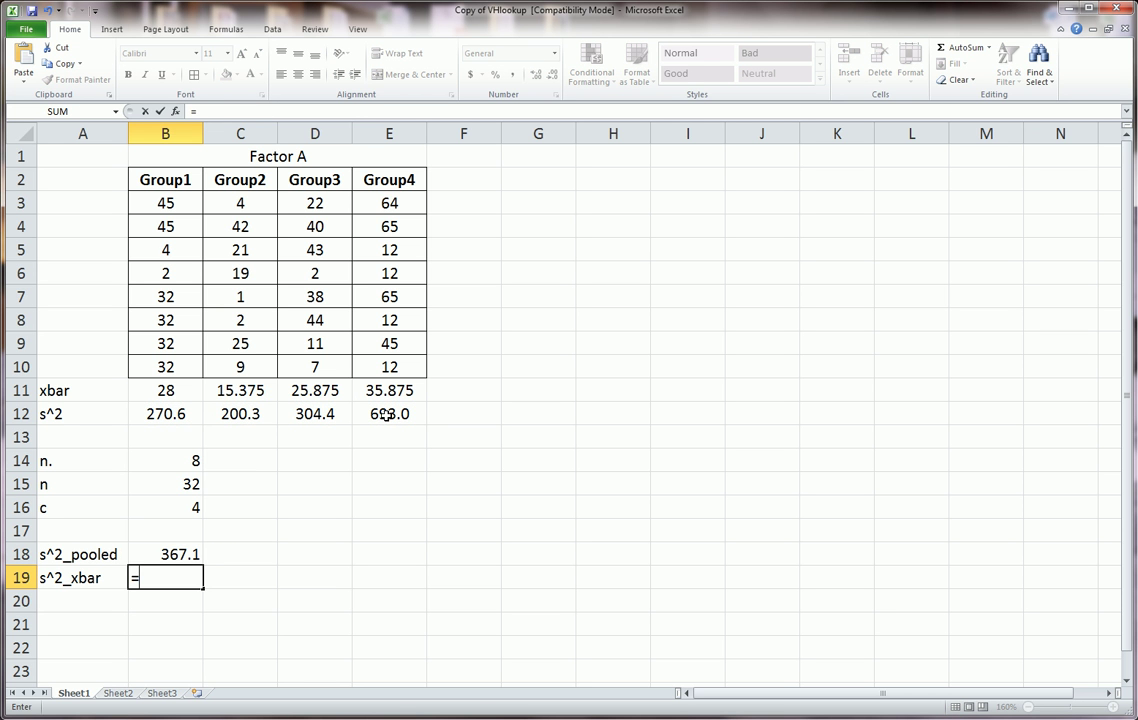
type("var.s(")
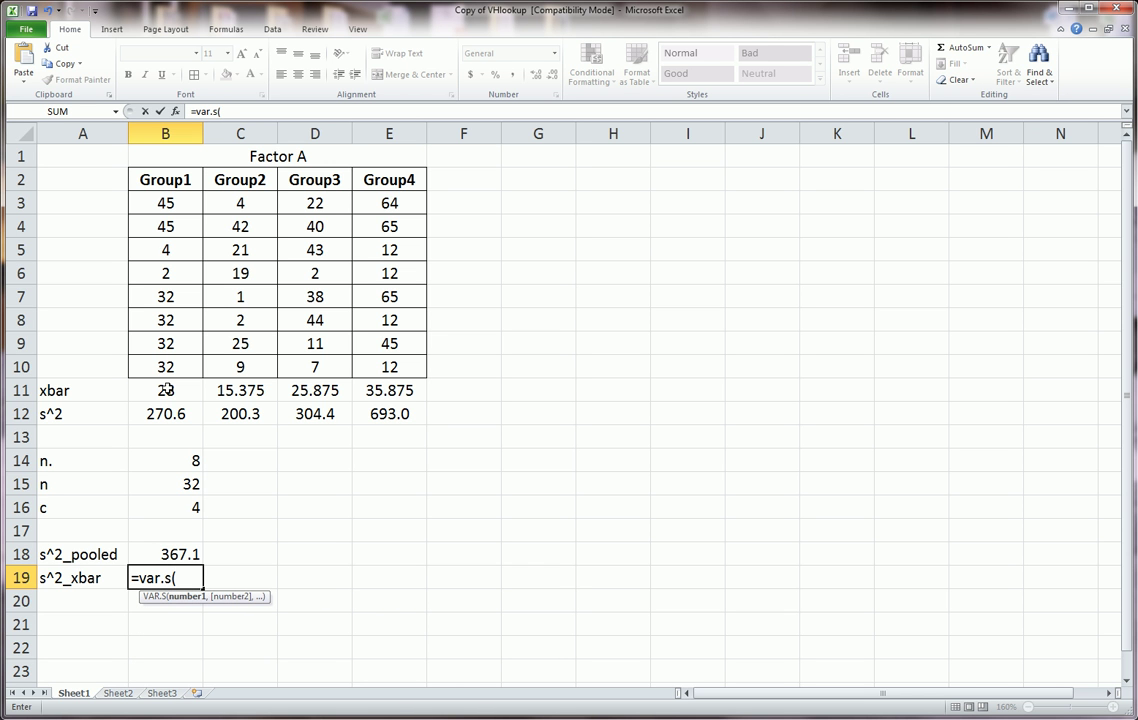
left_click_drag(167, 390, 376, 387)
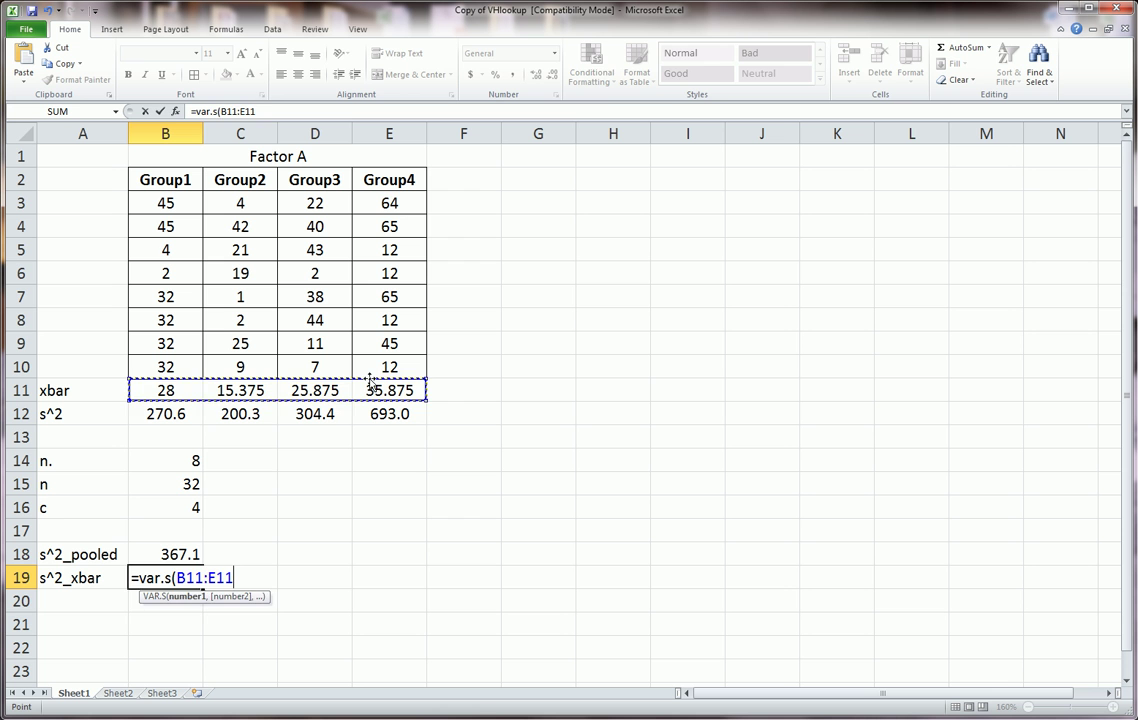
type(")")
key("Return")
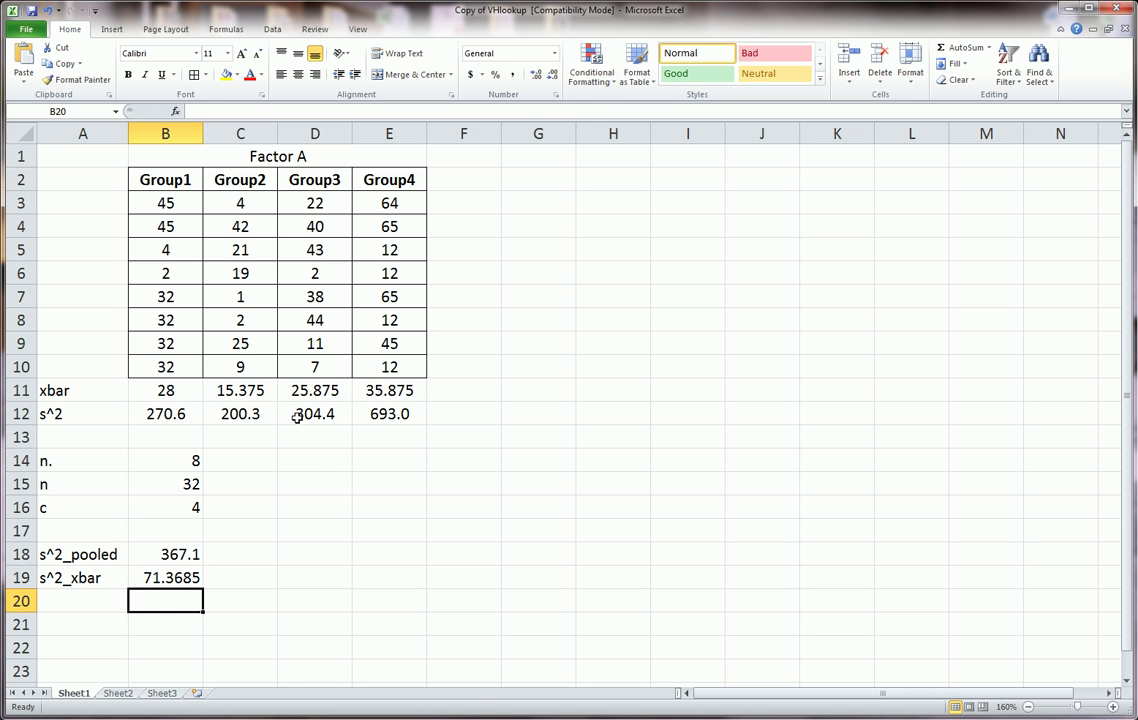
Step: Enter the label F-statistic in D14
left_click(314, 461)
type("F")
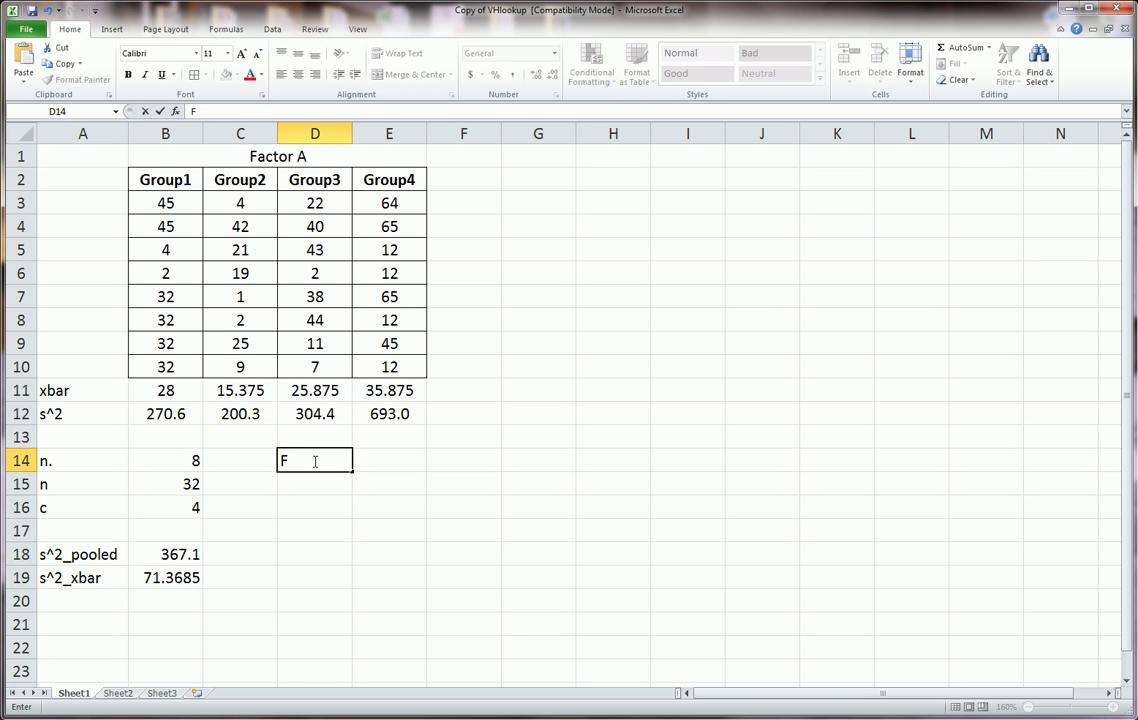
type("-statistic")
key("Tab")
Step: Calculate the F-statistic in E14 with the formula =(B14*B19)/B18
type("=")
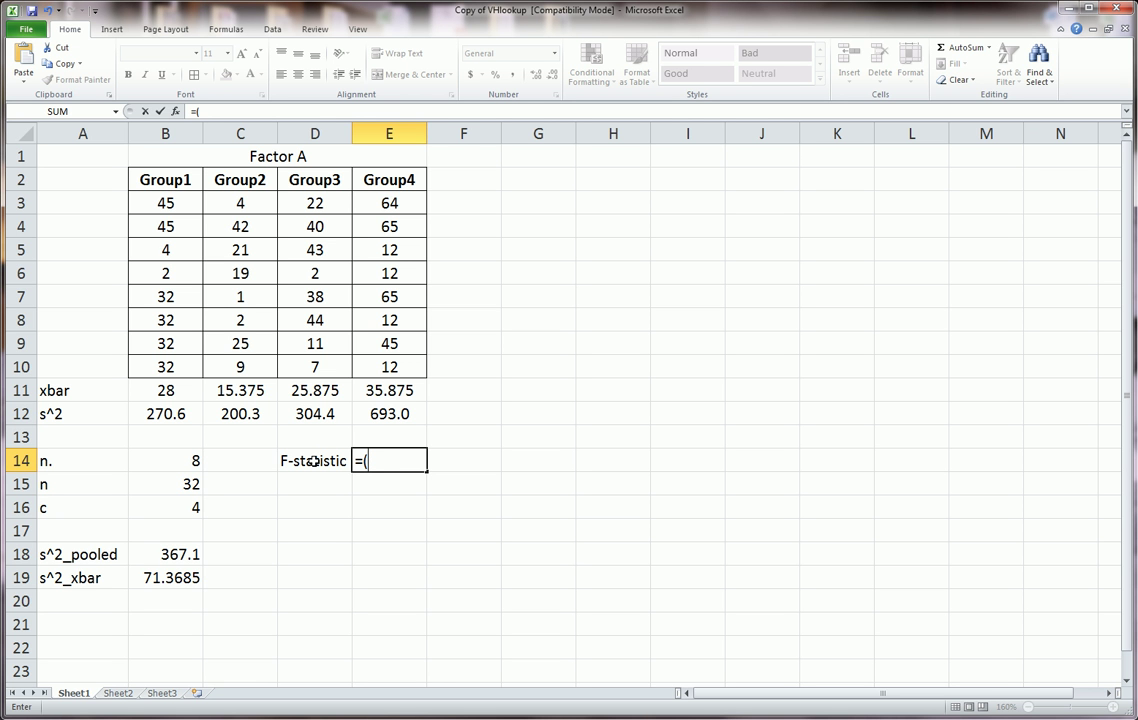
left_click(199, 462)
type("*")
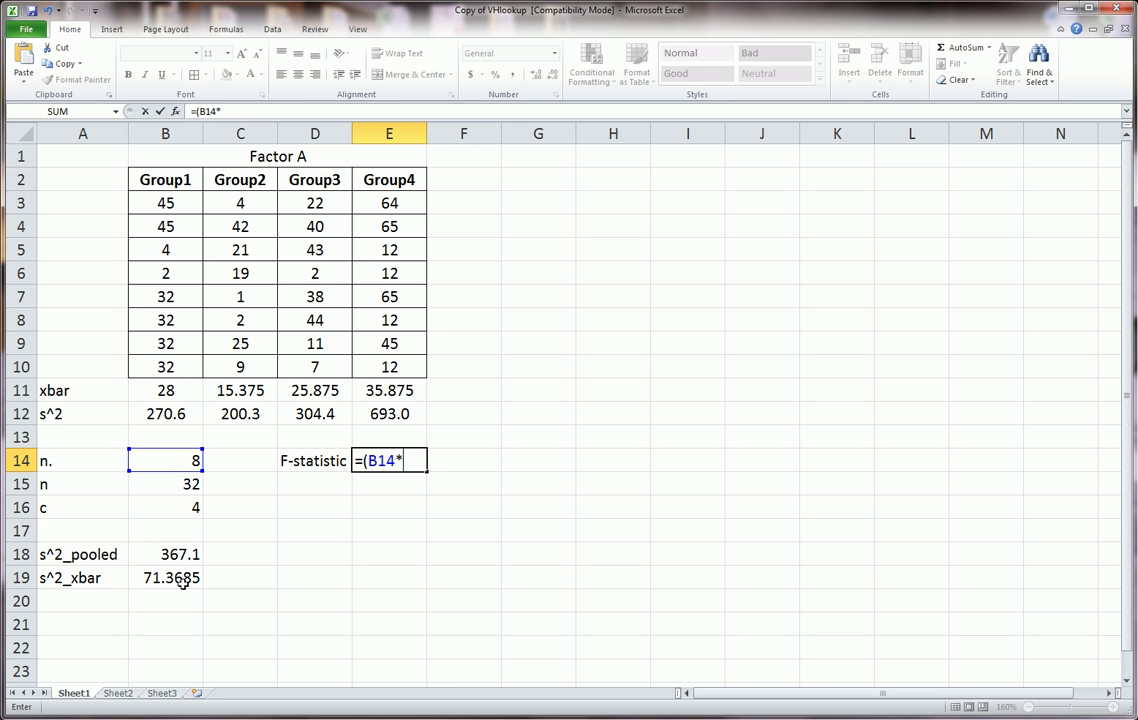
left_click(181, 579)
type(")/")
left_click(193, 553)
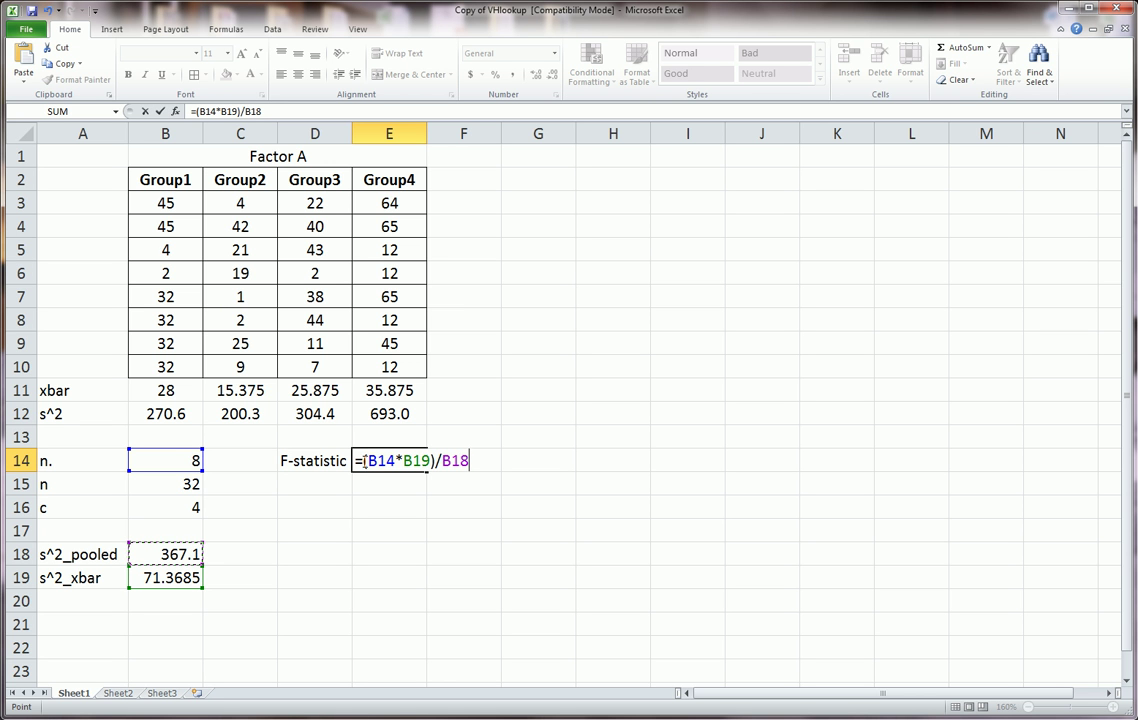
left_click_drag(362, 460, 435, 456)
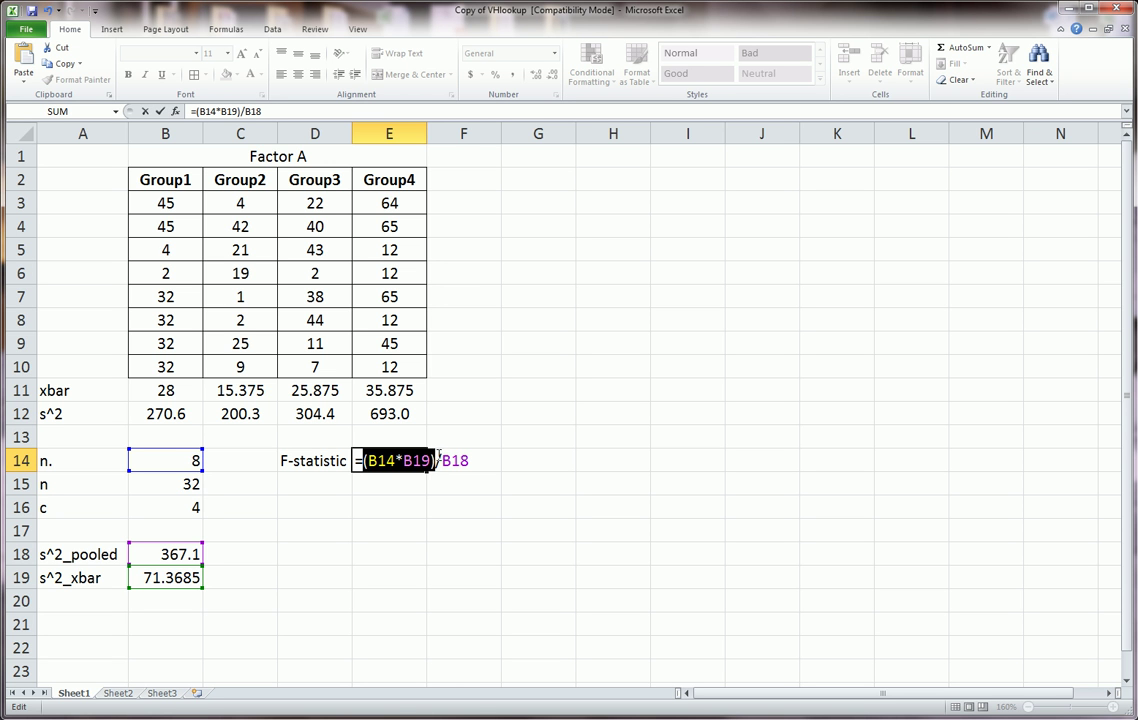
left_click_drag(363, 460, 440, 460)
key("Return")
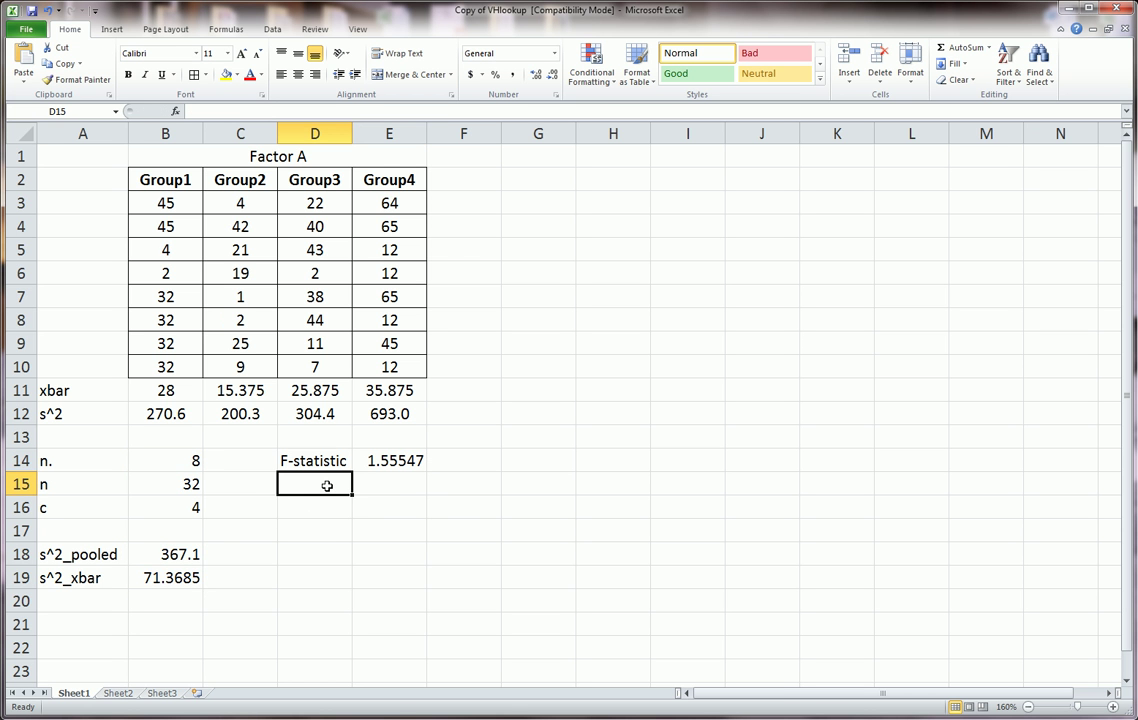
Step: Label D15 alpha and enter the significance level 0.05 in E15
type("alpha")
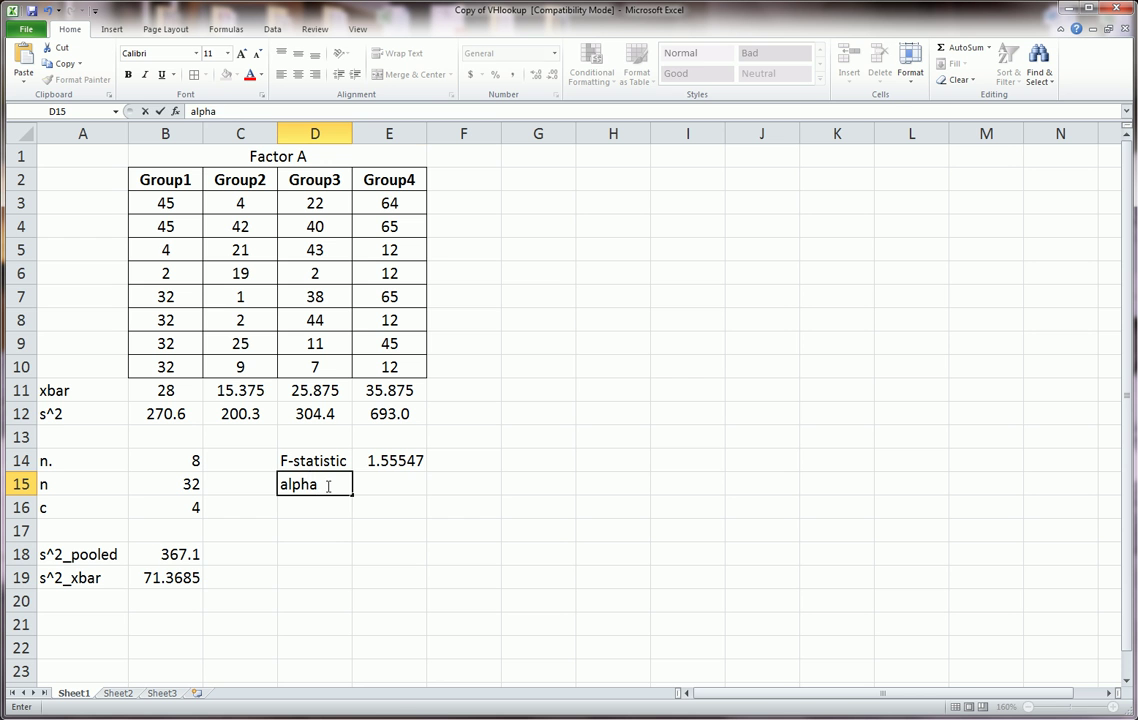
key("Tab")
type("0.050")
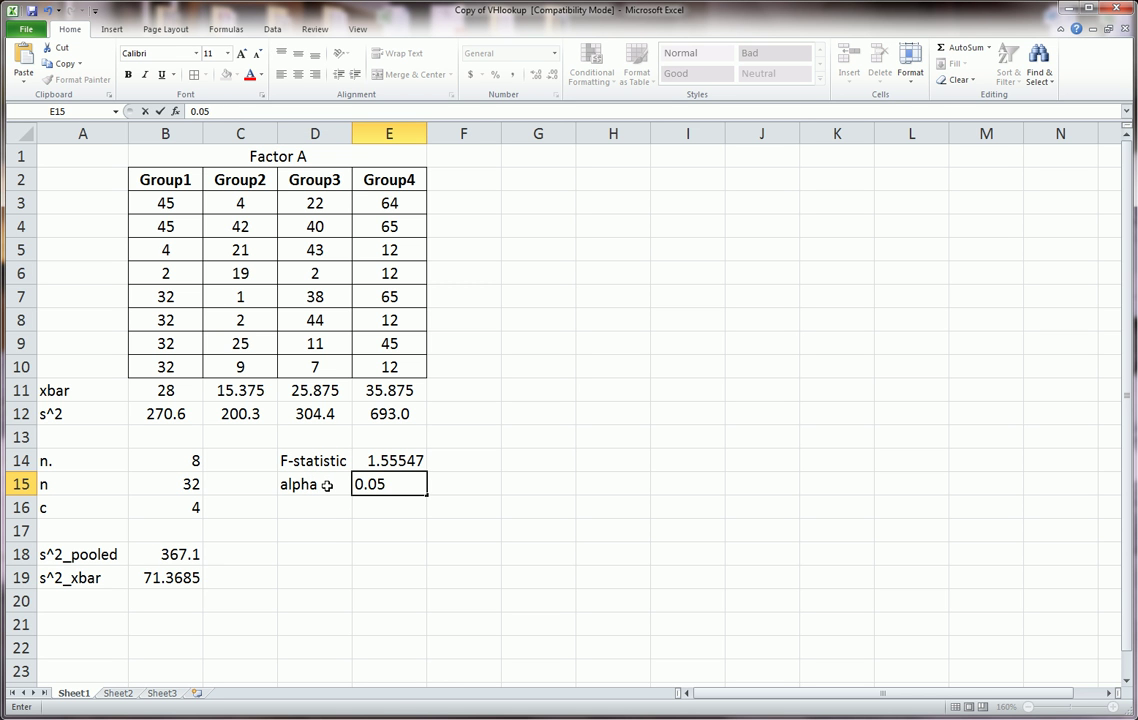
Step: Handwrite the hypotheses H0: μ1=μ2=μ3=μ4 and H1: ALOI in the empty area beside the data table
left_click_drag(572, 172, 568, 213)
mouse_move(598, 164)
left_mouse_down()
mouse_move(590, 190)
mouse_move(610, 196)
mouse_move(674, 185)
mouse_move(681, 198)
mouse_move(733, 190)
mouse_move(735, 205)
mouse_move(742, 178)
mouse_move(777, 196)
mouse_move(838, 172)
mouse_move(859, 176)
mouse_move(862, 198)
mouse_move(915, 172)
mouse_move(953, 197)
left_mouse_up()
left_click(621, 180)
left_click(622, 197)
mouse_move(565, 242)
left_mouse_down()
mouse_move(564, 273)
mouse_move(579, 261)
mouse_move(588, 283)
mouse_move(646, 256)
mouse_move(664, 284)
mouse_move(661, 266)
mouse_move(709, 278)
left_mouse_up()
left_click(614, 247)
left_click(611, 269)
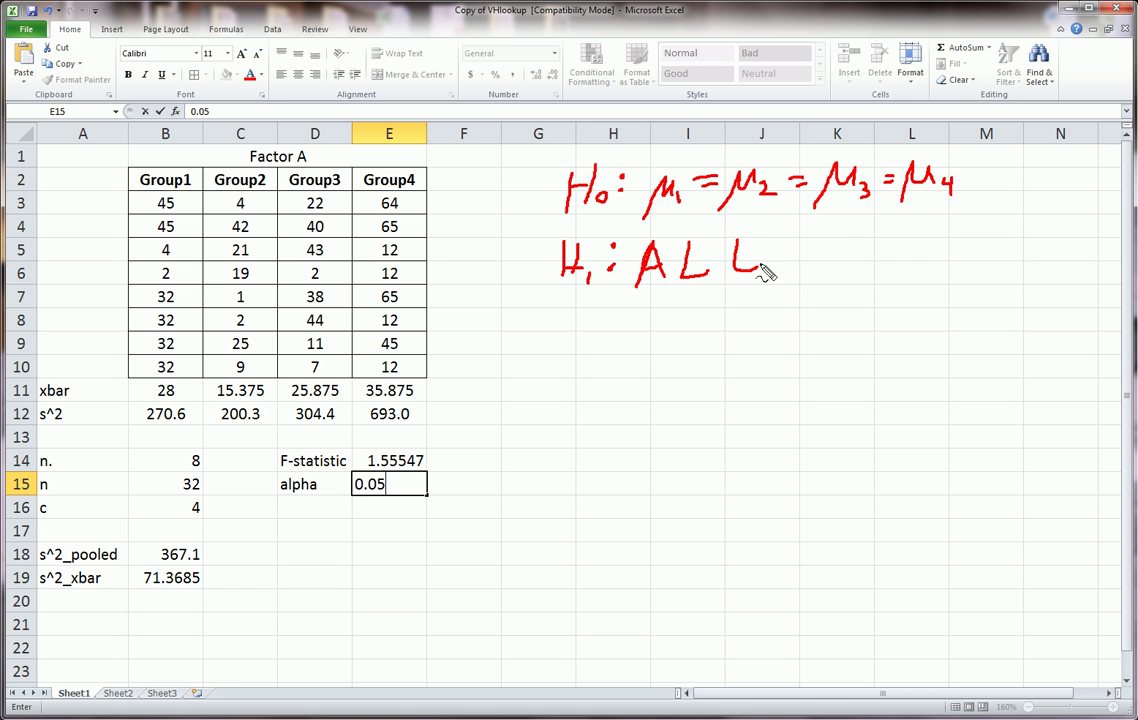
mouse_move(750, 240)
left_mouse_down()
mouse_move(808, 274)
mouse_move(830, 269)
mouse_move(828, 243)
left_mouse_up()
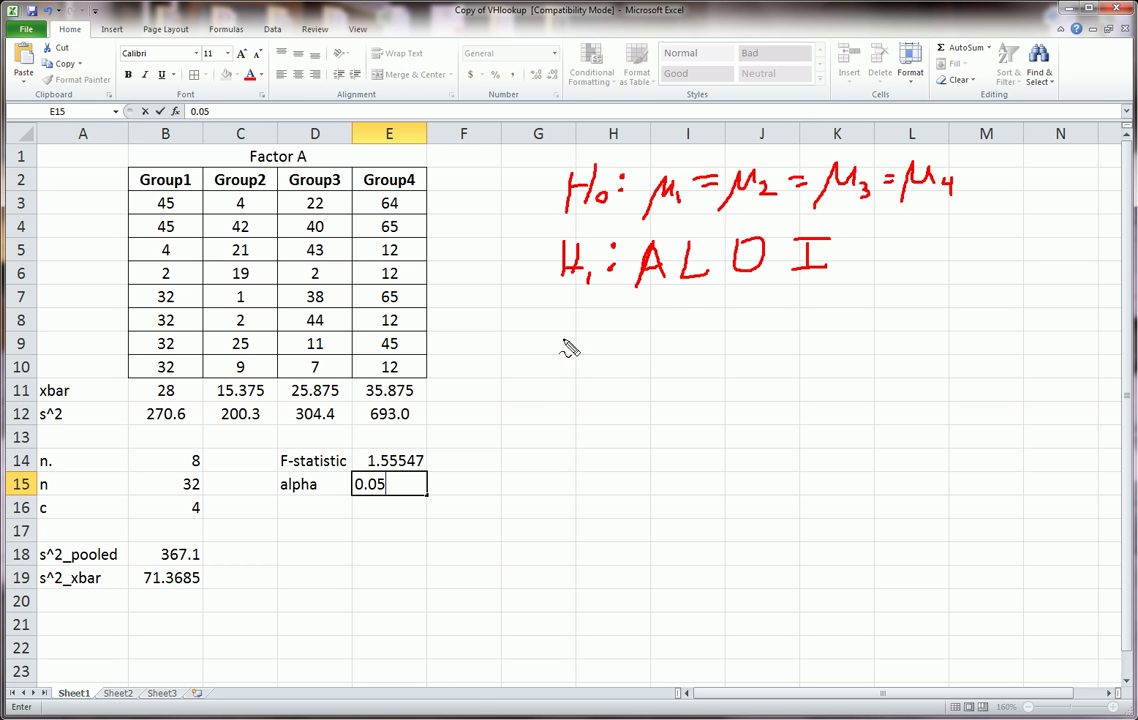
Step: Handwrite α = 0.05 below the hypotheses, circle the worksheet calculations, and clear the pen annotations
mouse_move(655, 328)
left_mouse_down()
mouse_move(638, 344)
mouse_move(709, 327)
mouse_move(700, 338)
mouse_move(750, 342)
mouse_move(749, 327)
mouse_move(801, 341)
left_mouse_up()
left_click(757, 338)
left_click_drag(800, 323, 810, 323)
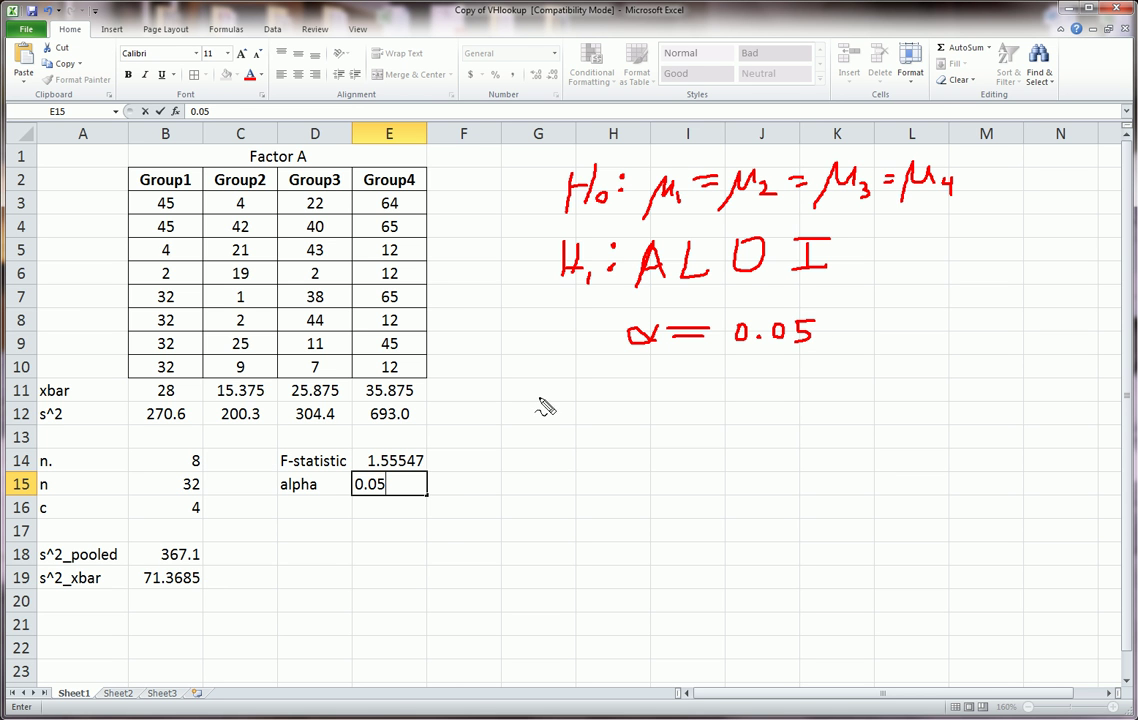
mouse_move(122, 158)
left_mouse_down()
mouse_move(208, 145)
mouse_move(467, 335)
mouse_move(425, 540)
mouse_move(127, 499)
mouse_move(108, 300)
mouse_move(131, 241)
left_mouse_up()
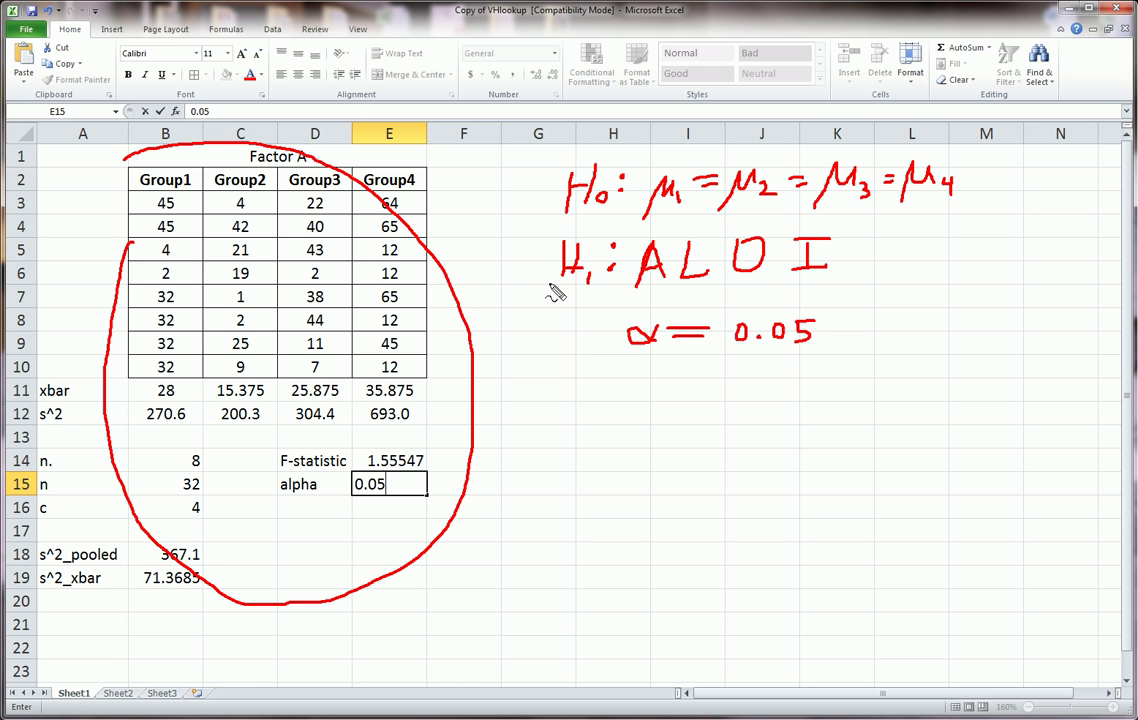
key("Escape")
Step: Enter the label p-value in D17, leaving row 16 empty below alpha
left_click(314, 509)
key("Return")
type("p-value")
key("Tab")
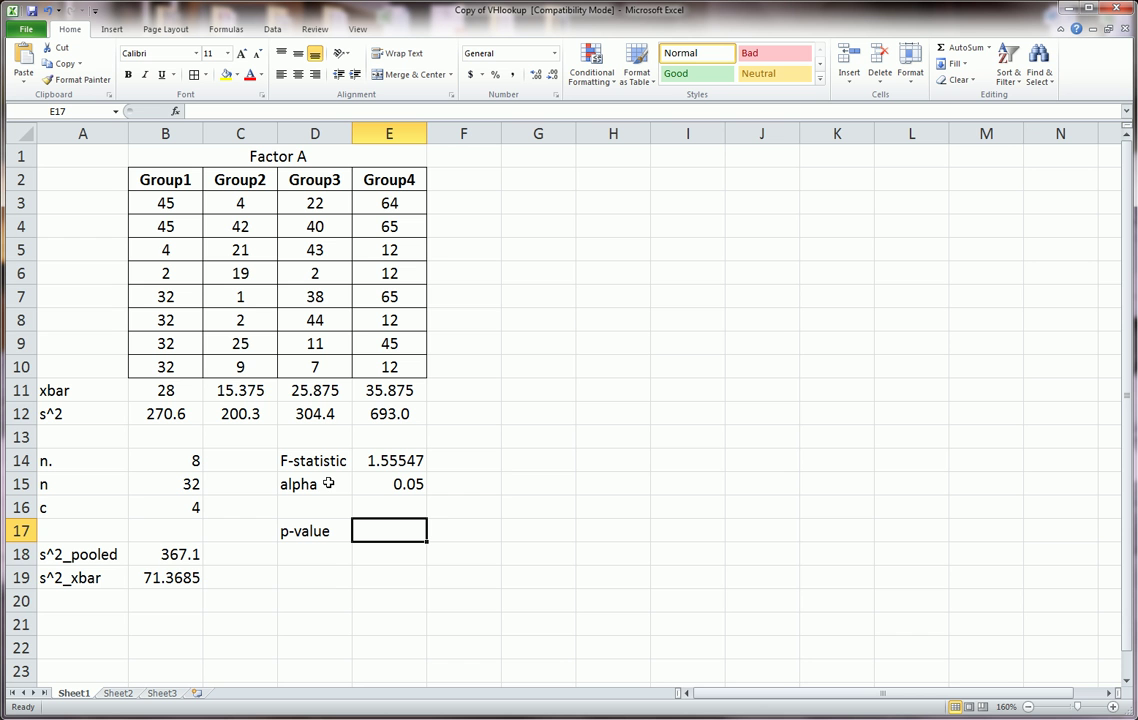
Step: Handwrite the "p value <" decision rule beside the data table and clear the pen annotations
mouse_move(625, 314)
left_mouse_down()
mouse_move(627, 393)
mouse_move(630, 352)
mouse_move(714, 338)
mouse_move(734, 356)
mouse_move(755, 343)
mouse_move(790, 358)
left_mouse_up()
left_click_drag(838, 320, 845, 350)
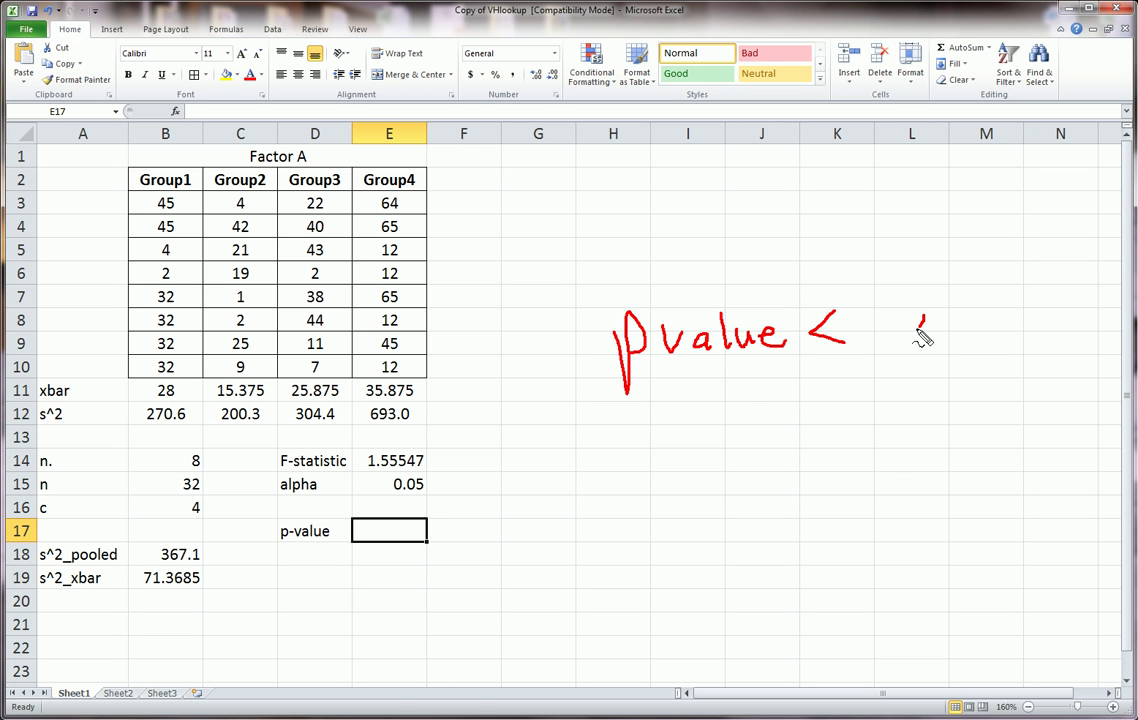
left_click_drag(922, 320, 930, 345)
mouse_move(725, 377)
left_mouse_down()
mouse_move(762, 414)
mouse_move(767, 406)
mouse_move(783, 438)
mouse_move(830, 401)
mouse_move(838, 414)
mouse_move(871, 399)
mouse_move(880, 408)
mouse_move(918, 388)
mouse_move(925, 418)
left_mouse_up()
key("Escape")
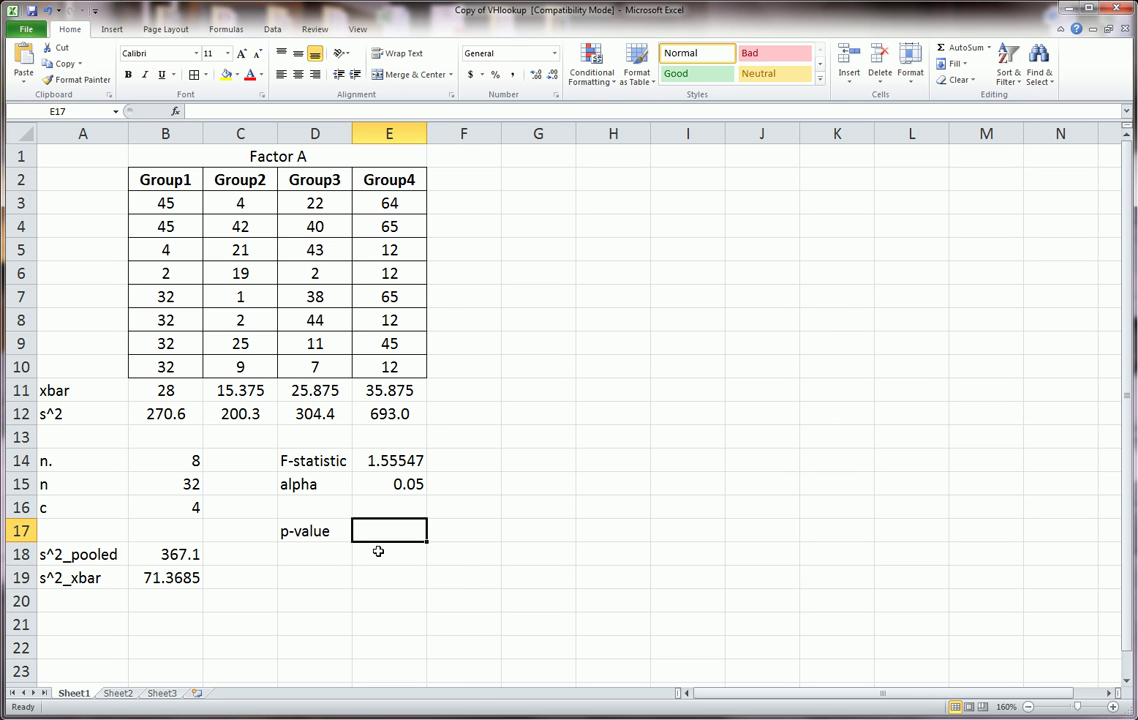
Step: Calculate the p-value in E17 with F.DIST.RT, using the F-statistic in E14 and degrees of freedom 3 and 28
type("=")
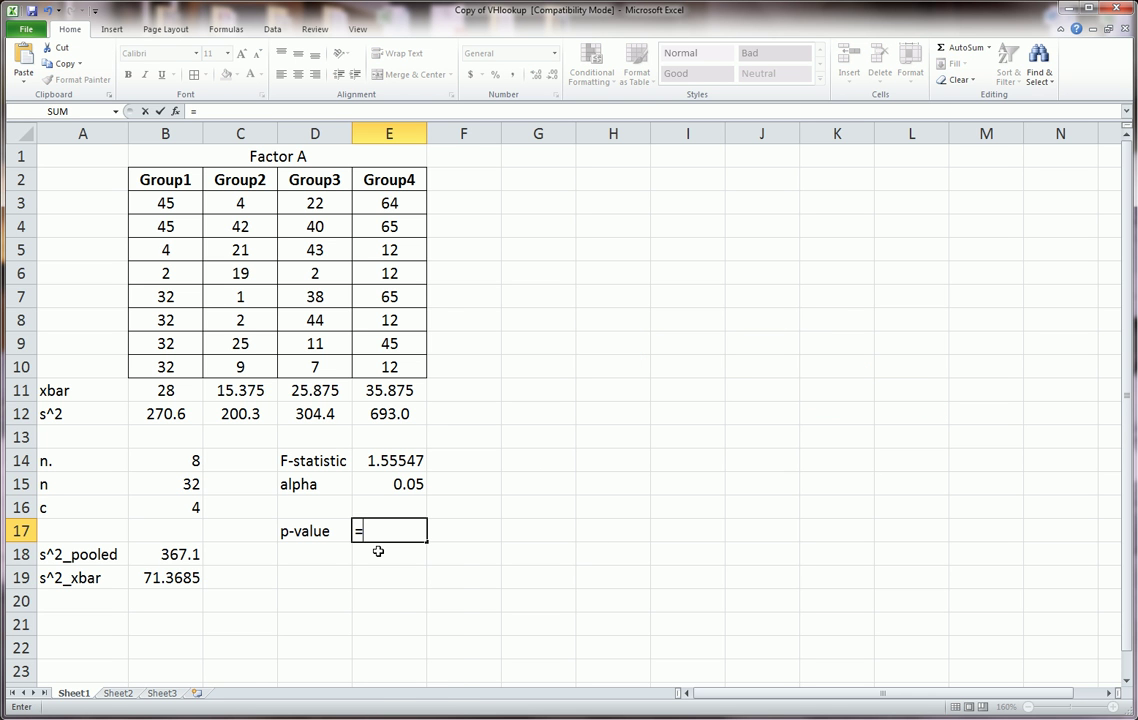
type("f.dist.rt")
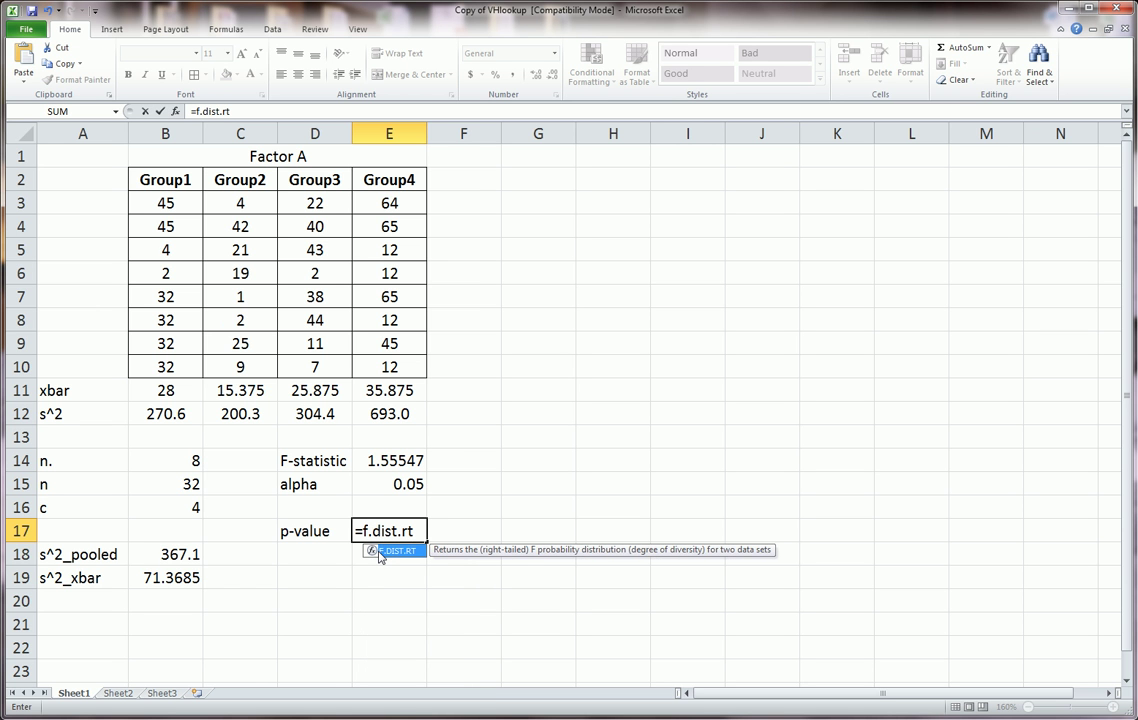
type("(")
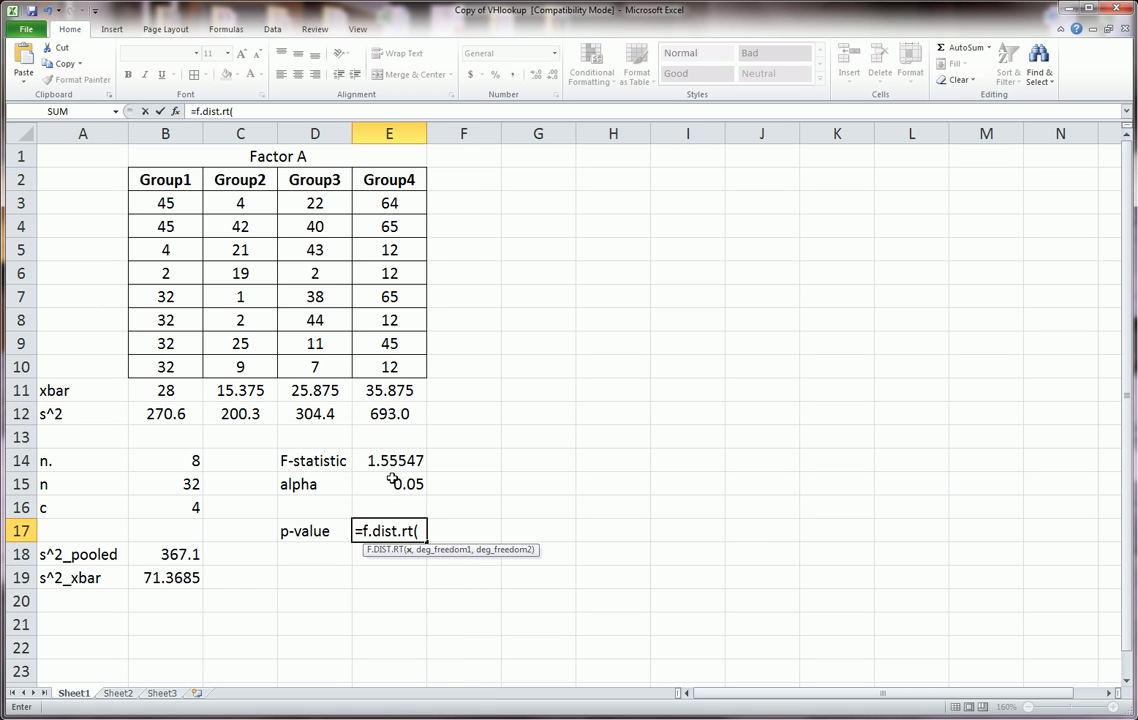
left_click(396, 460)
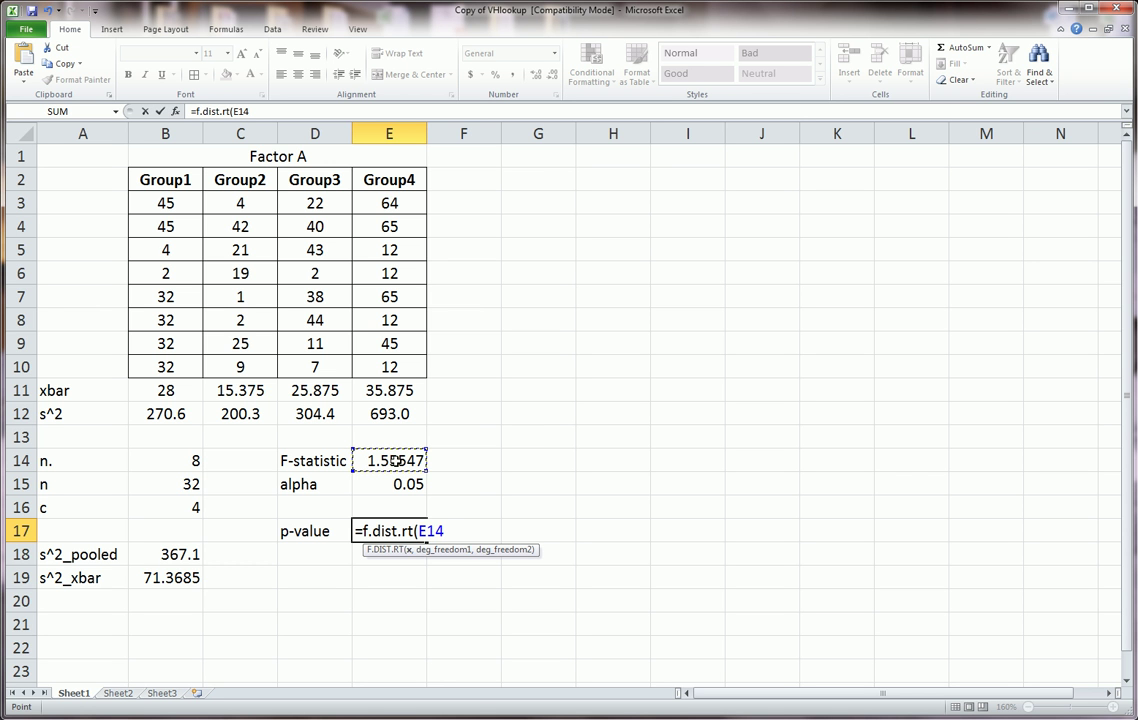
type(",")
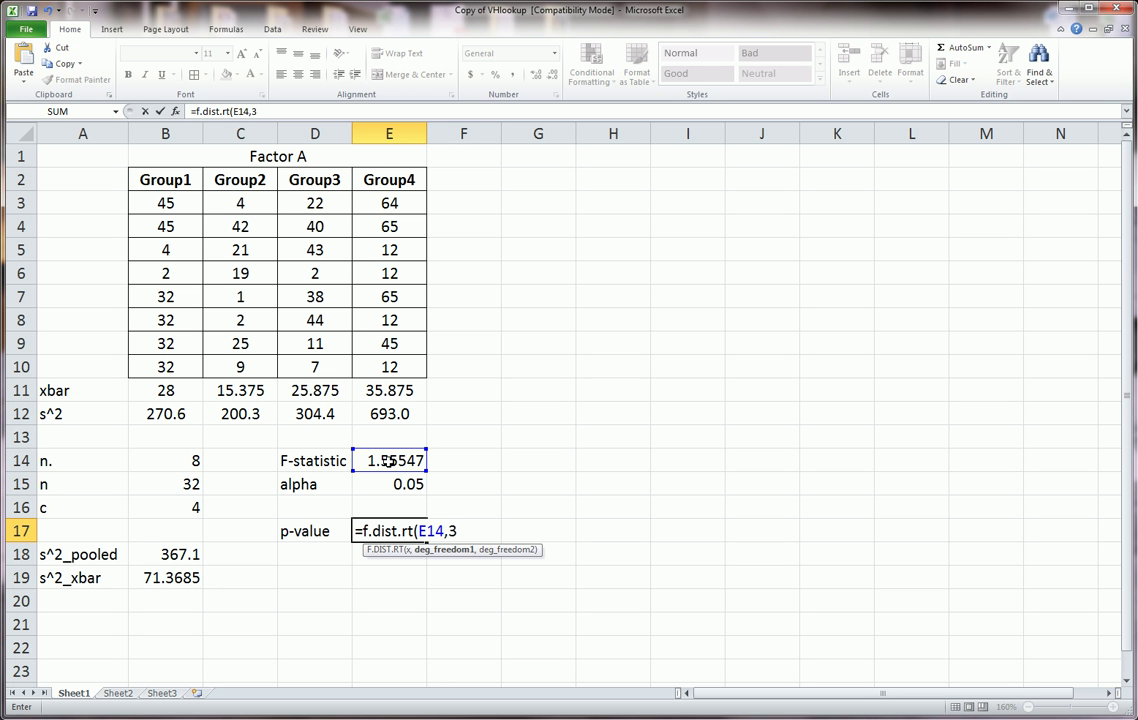
type("3,28")
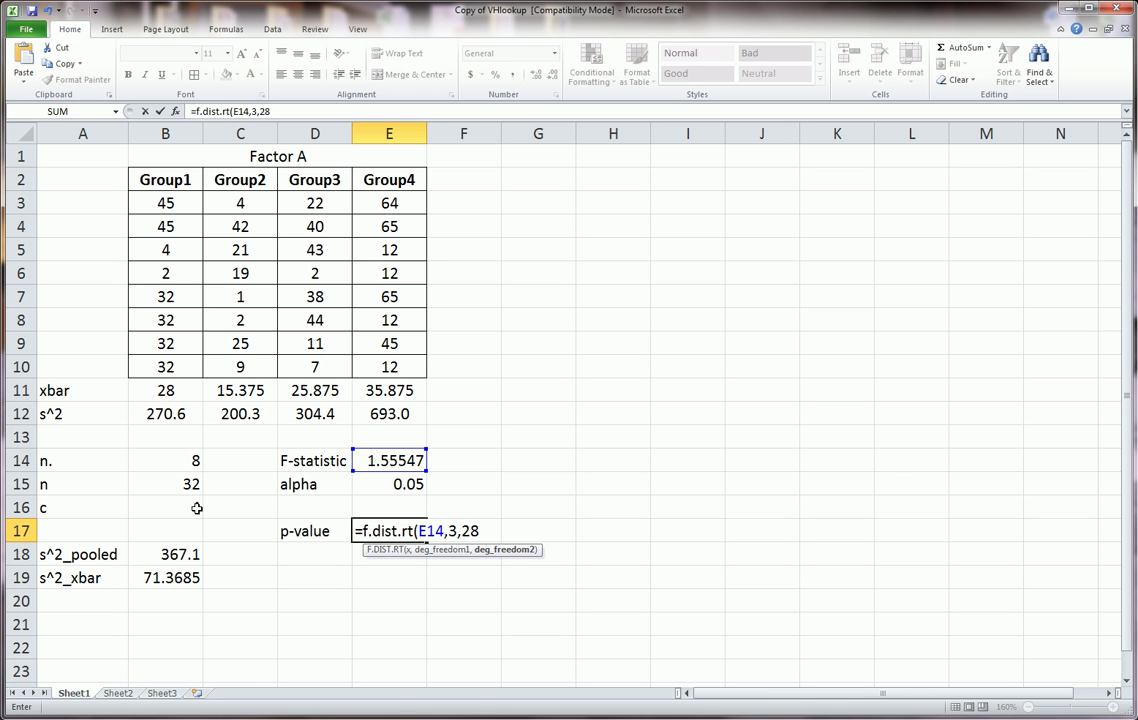
key("Return")
key("Left")
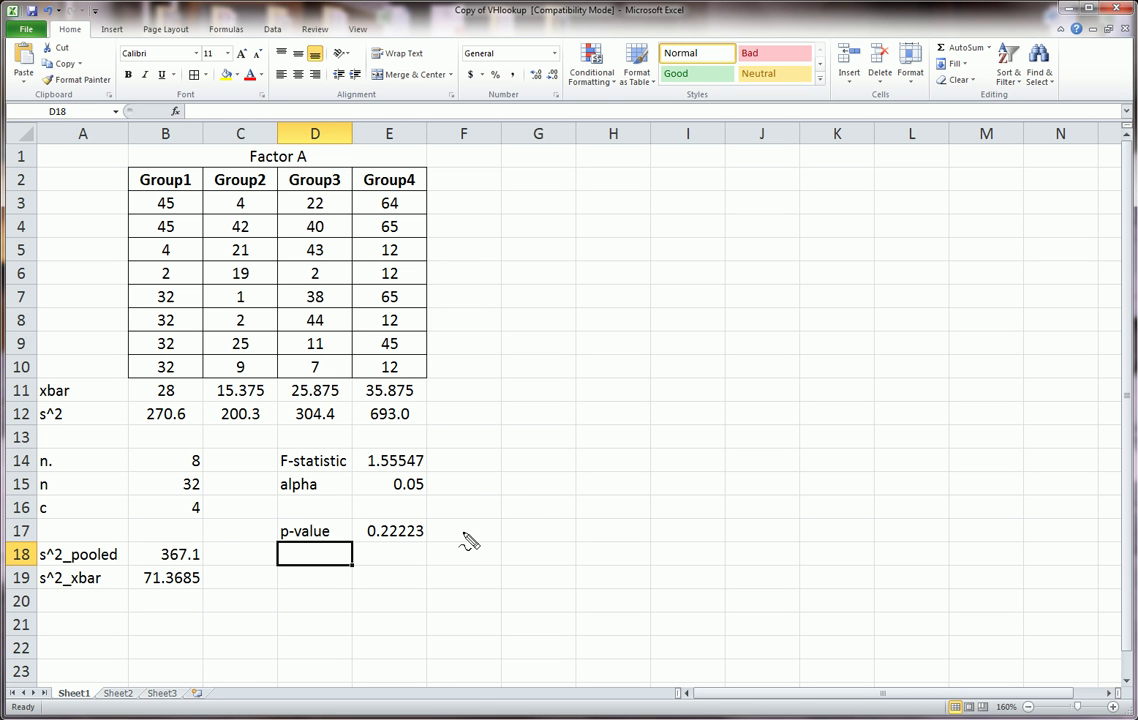
Step: Handwrite F with subscripts dfN, dfD beside the p-value, and c-1 and n-c beneath them
mouse_move(510, 498)
left_mouse_down()
mouse_move(503, 531)
mouse_move(528, 512)
left_mouse_up()
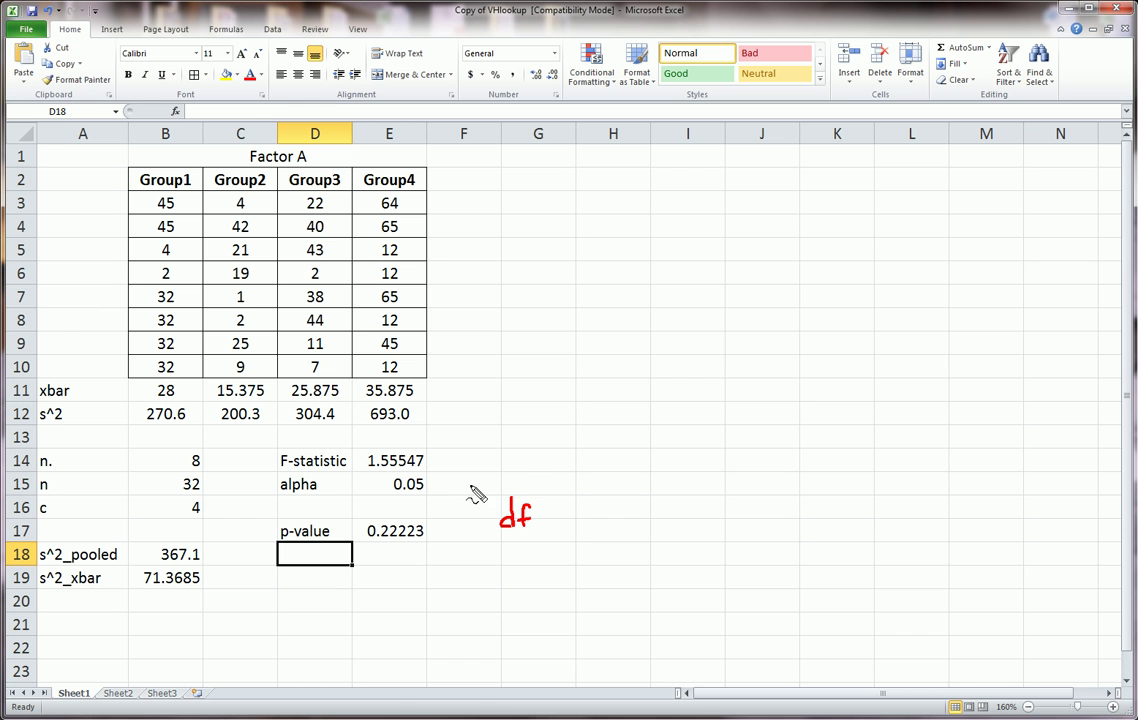
mouse_move(470, 482)
left_mouse_down()
mouse_move(470, 503)
mouse_move(487, 481)
left_mouse_up()
left_click_drag(470, 492, 483, 492)
mouse_move(540, 532)
left_mouse_down()
mouse_move(551, 522)
mouse_move(570, 532)
left_mouse_up()
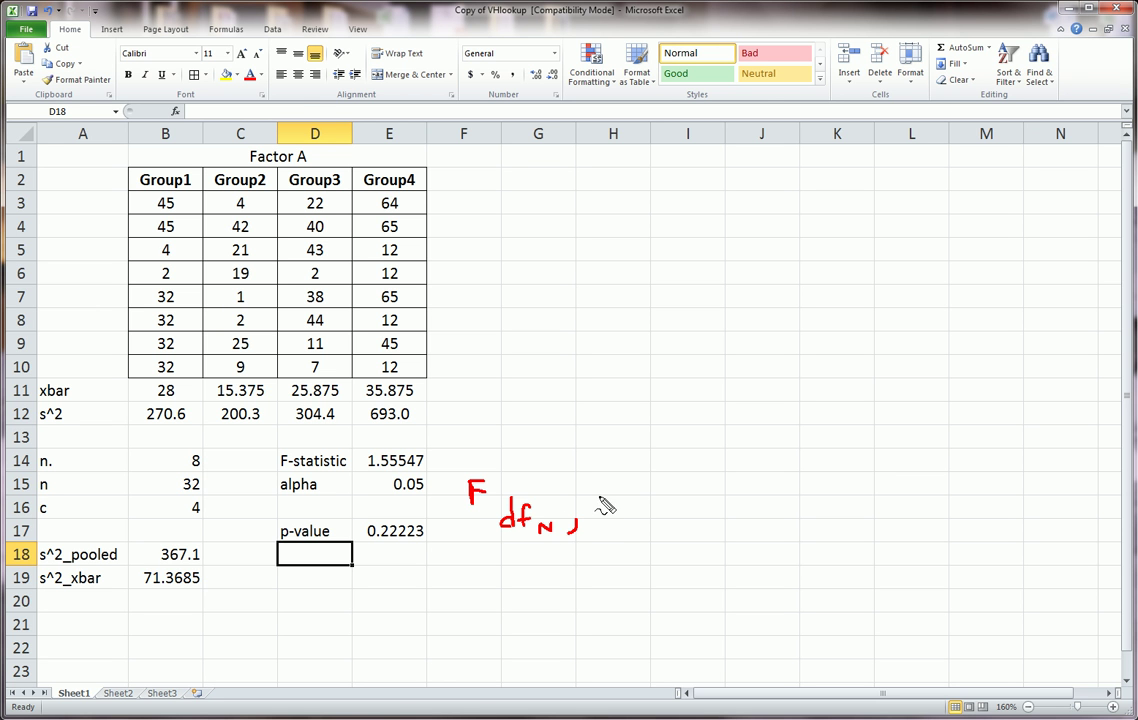
mouse_move(610, 495)
left_mouse_down()
mouse_move(607, 524)
mouse_move(618, 517)
mouse_move(629, 533)
left_mouse_up()
left_click_drag(629, 519, 631, 533)
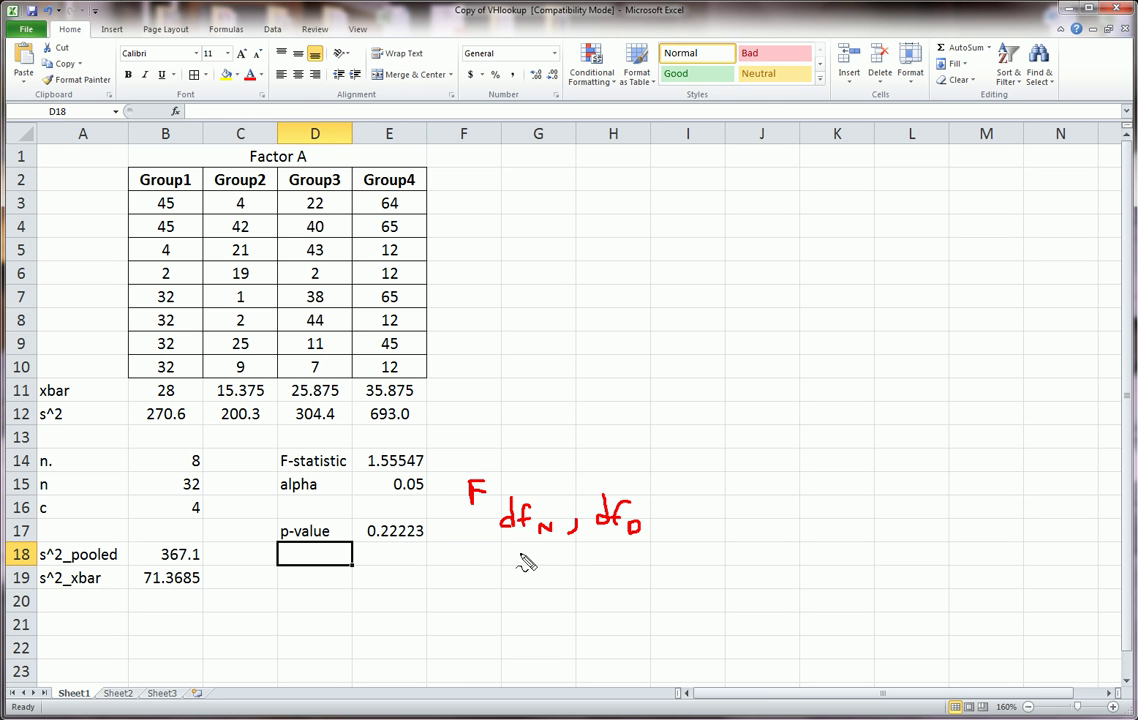
mouse_move(492, 564)
left_mouse_down()
mouse_move(482, 571)
mouse_move(513, 565)
mouse_move(520, 576)
left_mouse_up()
mouse_move(591, 561)
left_mouse_down()
mouse_move(621, 578)
mouse_move(660, 566)
mouse_move(689, 579)
left_mouse_up()
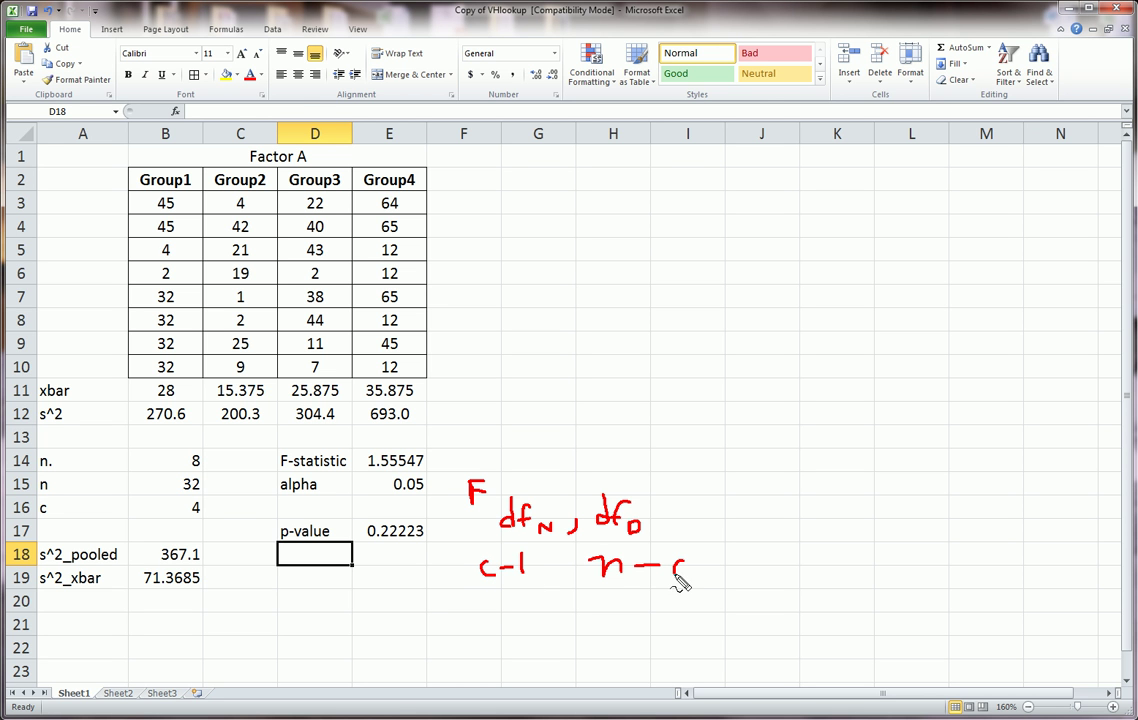
Step: Enter a decision formula in F17 that shows "reject Ho" if E17 is less than E15, otherwise "accept Ho"
left_click(392, 528)
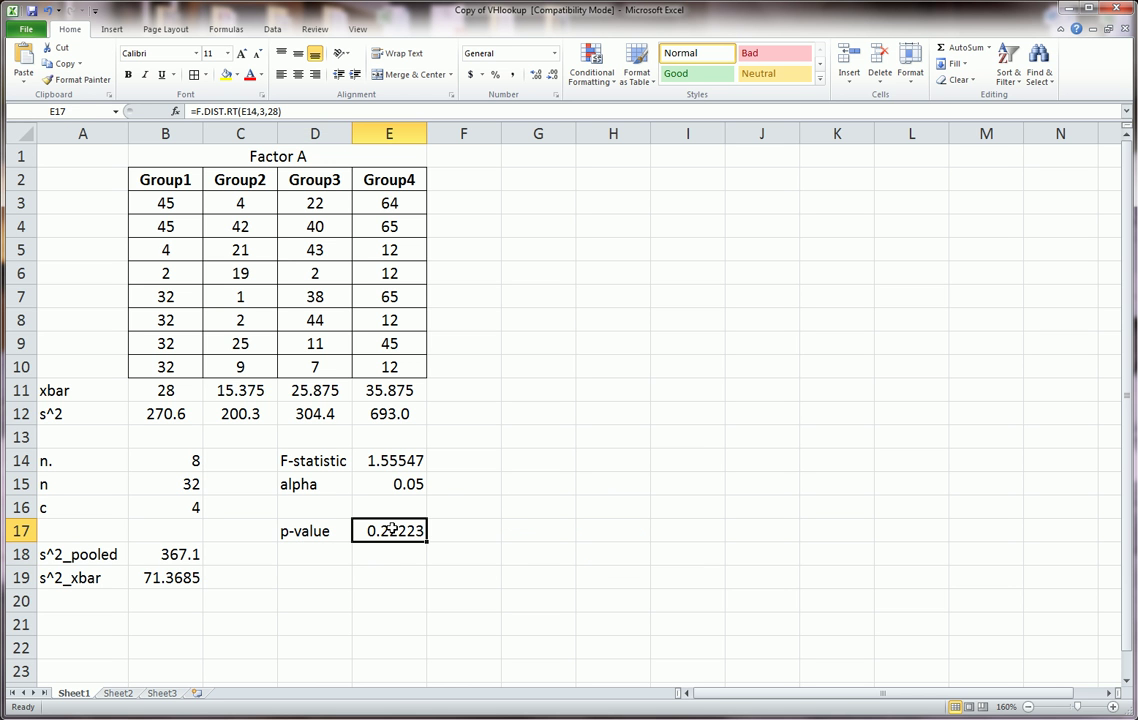
double_click(264, 112)
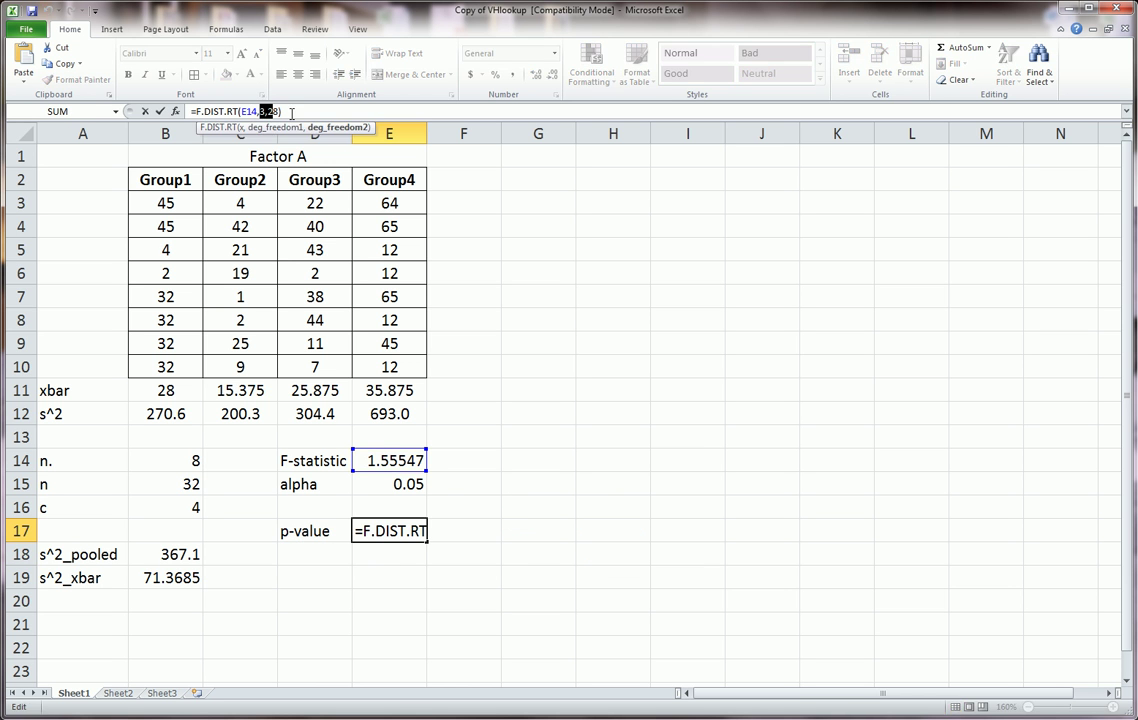
key("Return")
key("Up")
key("Right")
type("=if(")
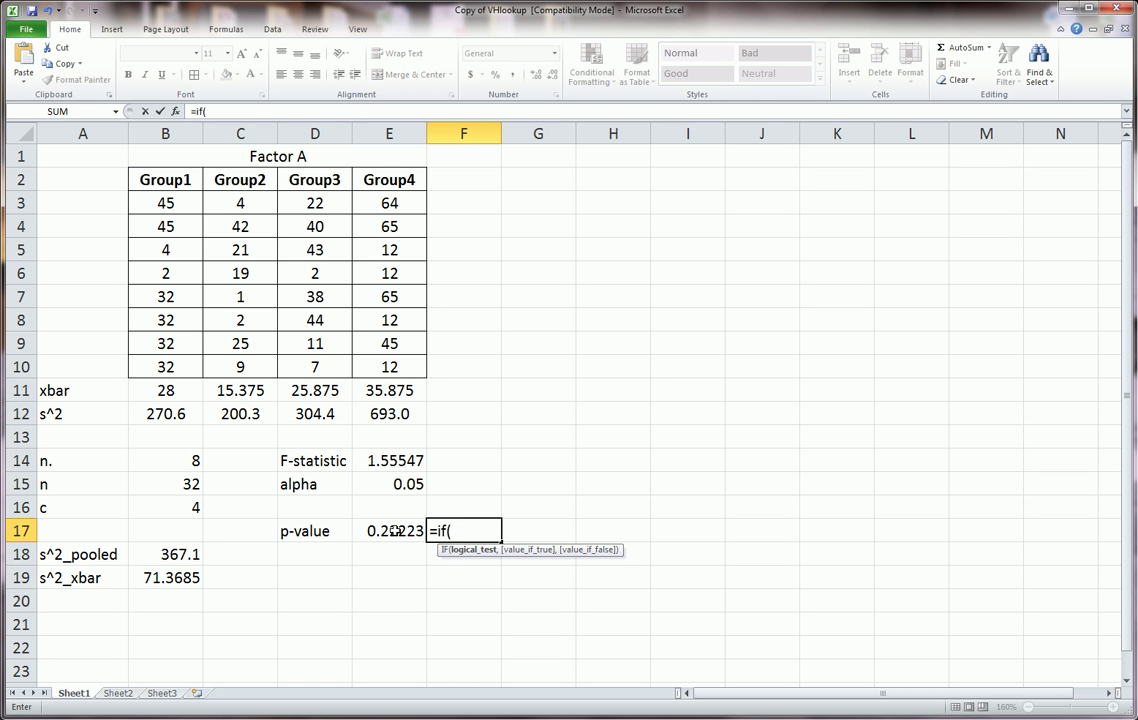
left_click(397, 531)
type("<")
left_click(403, 483)
type(",\"reject Ho")
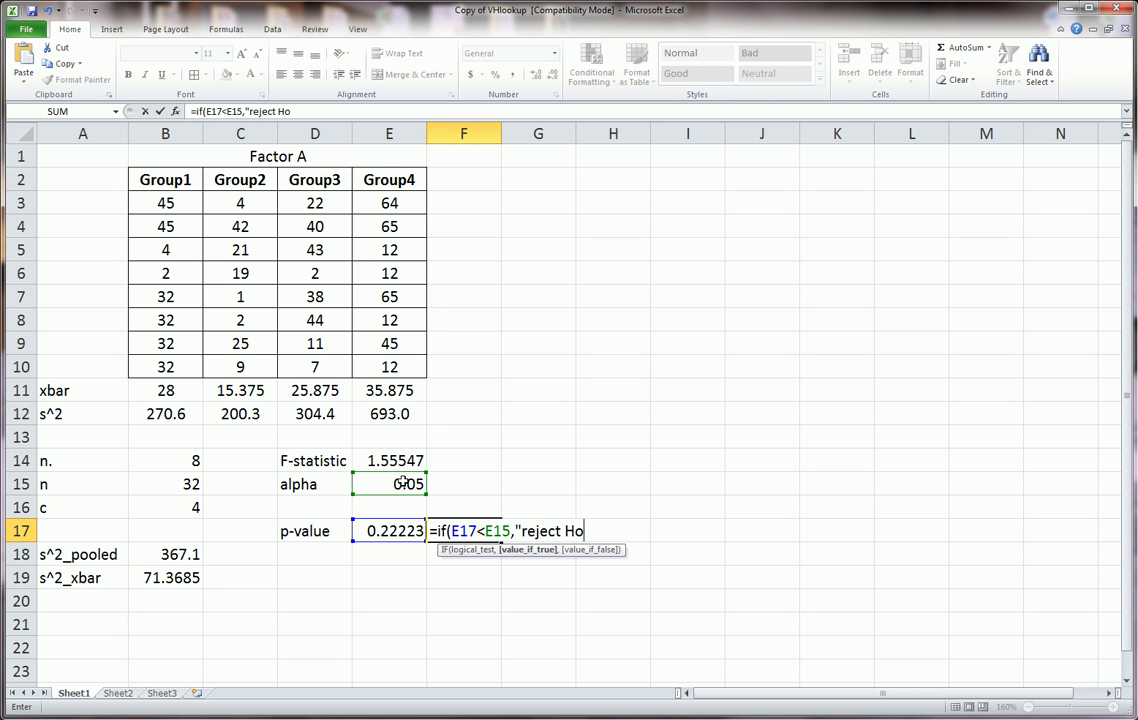
type("\",")
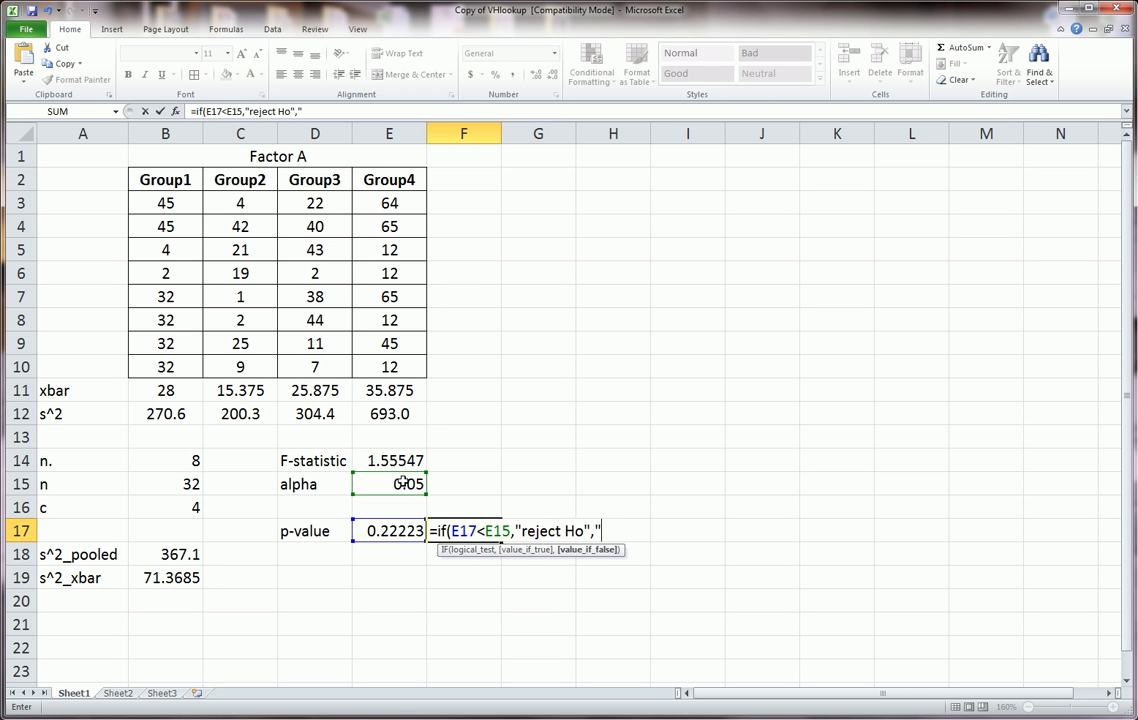
type("\"accept Ho\"")
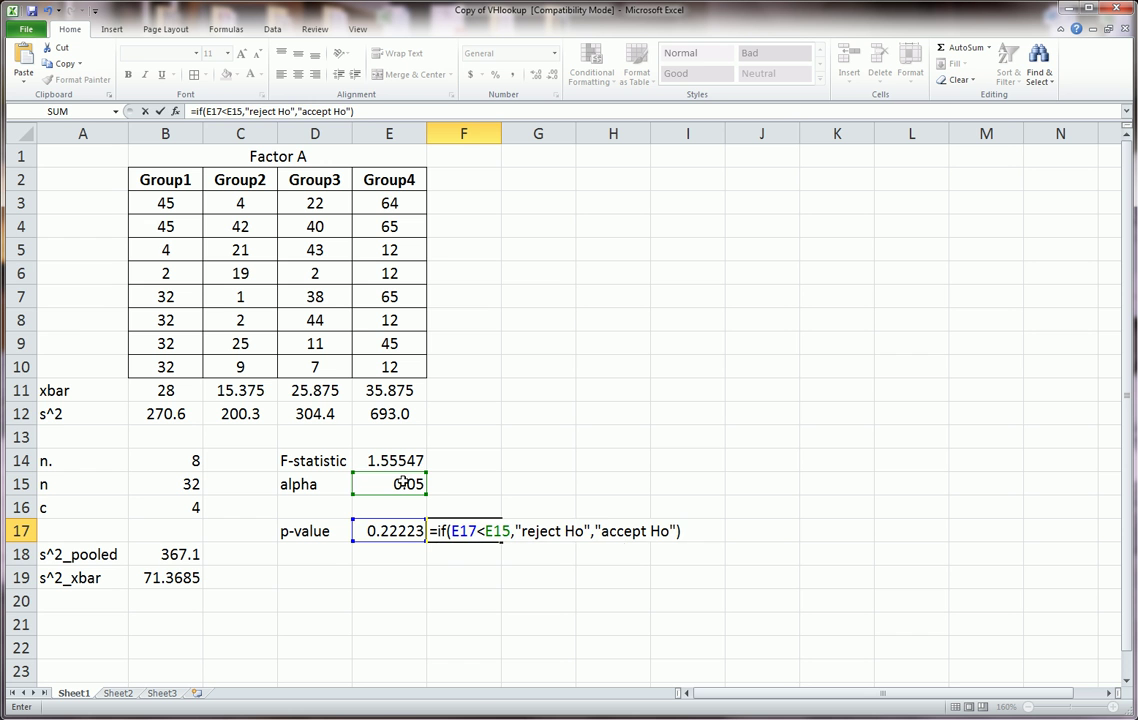
key("Return")
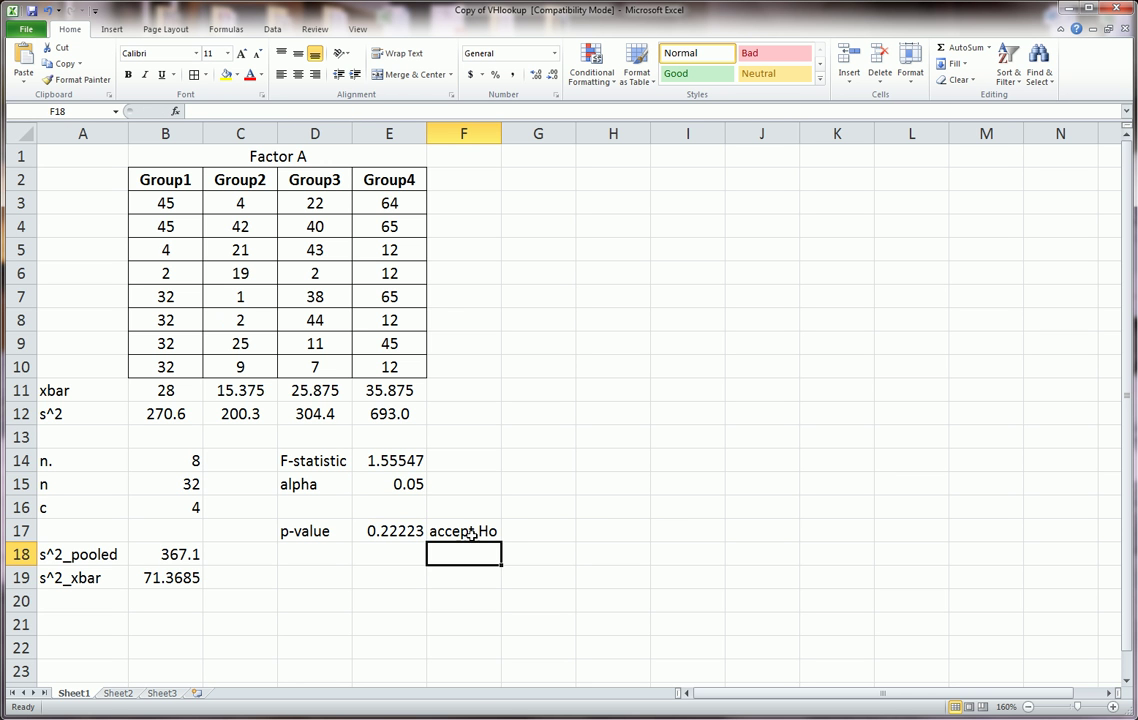
Step: Test the decision formula with a p-value of .02 in E17 and undo that entry
left_click(455, 531)
left_click(386, 532)
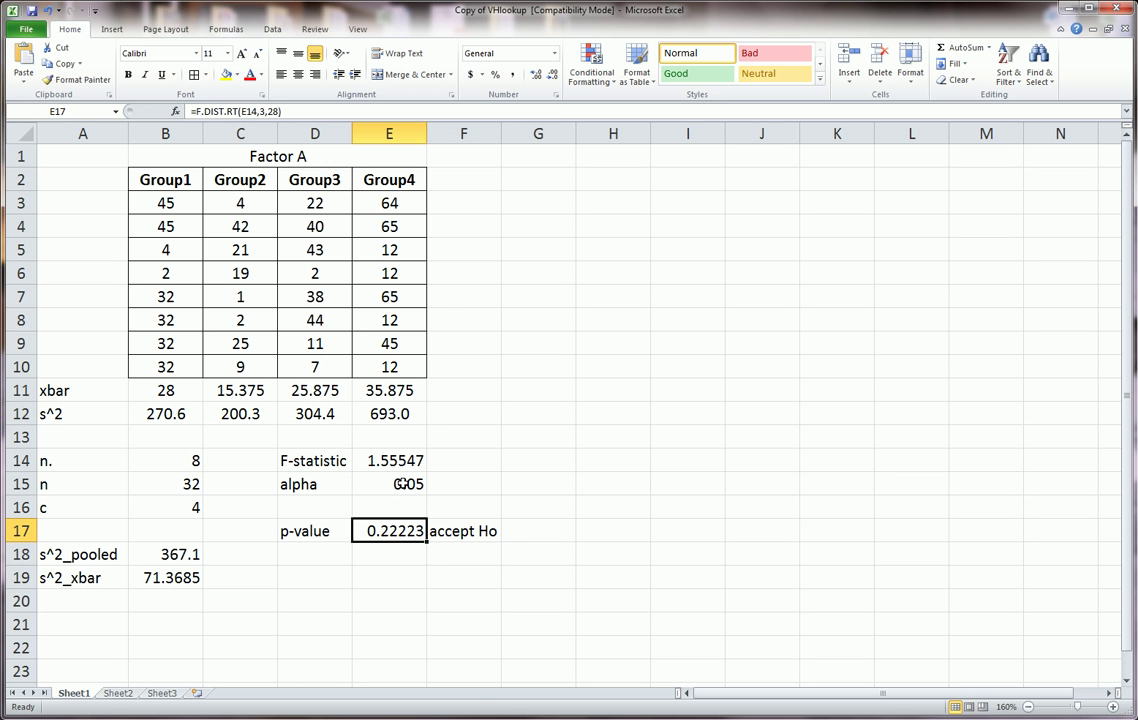
left_click(400, 484)
left_click(405, 529)
left_click(470, 526)
left_click(420, 531)
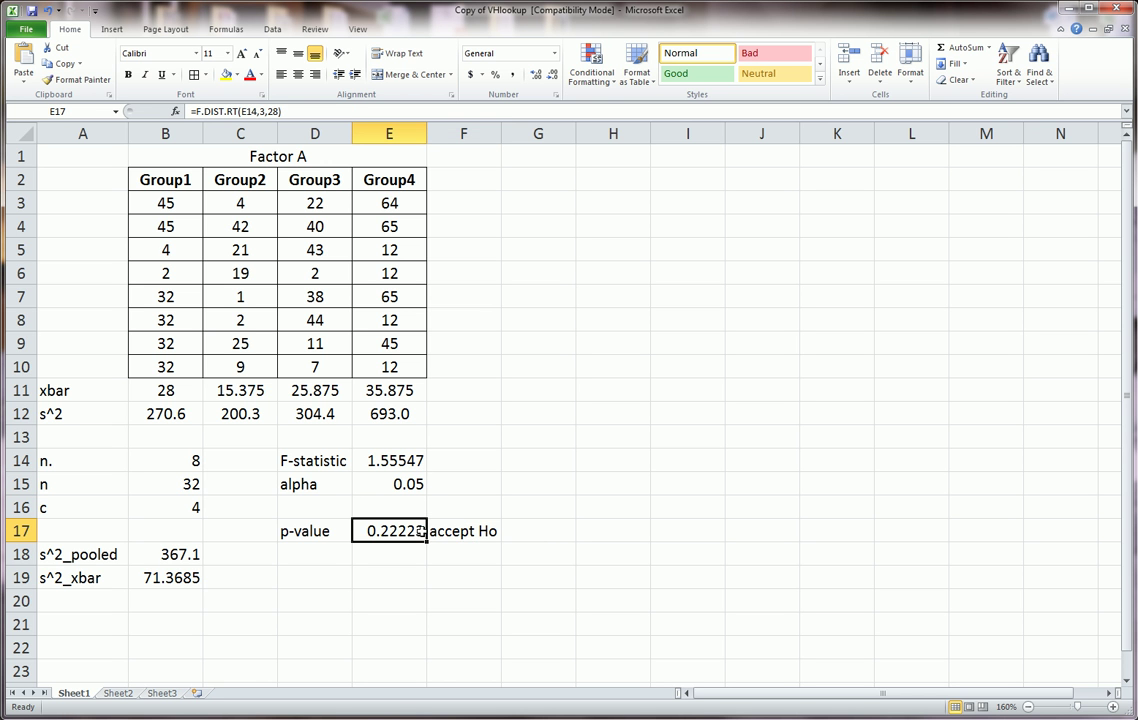
type(".02")
key("Return")
left_click(394, 533)
key("ctrl+z")
Step: Enter the label F-critical in D19, leaving row 18 empty below p-value
key("Return")
key("Left")
key("Down")
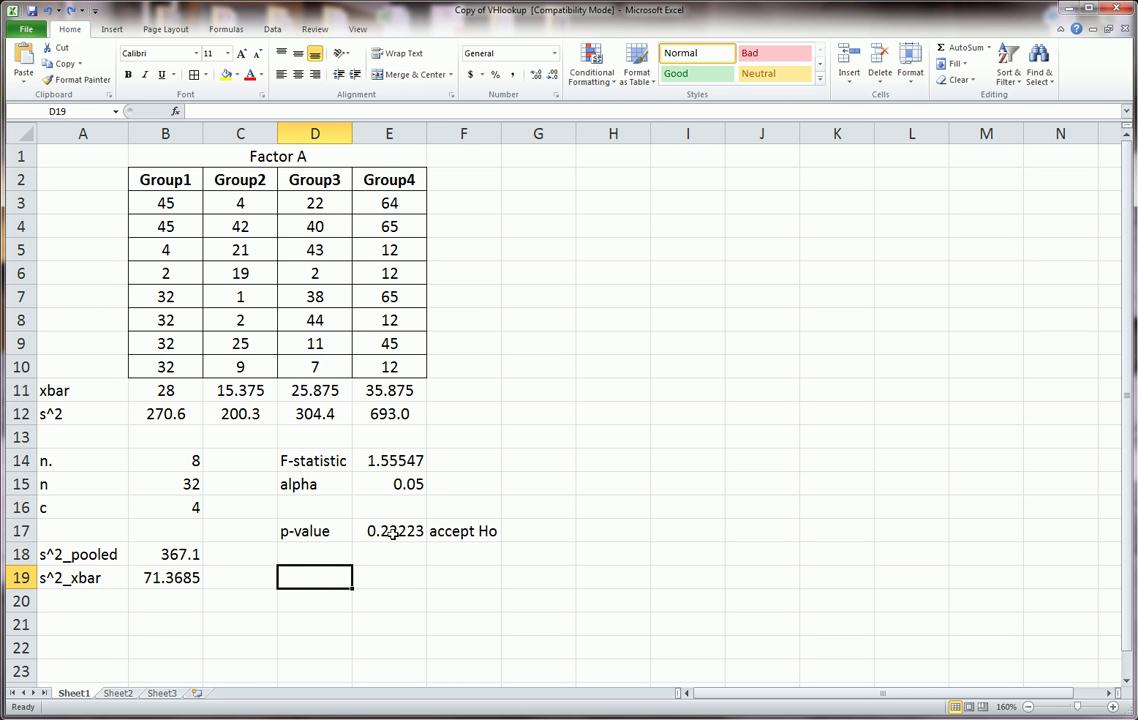
type("F-critical")
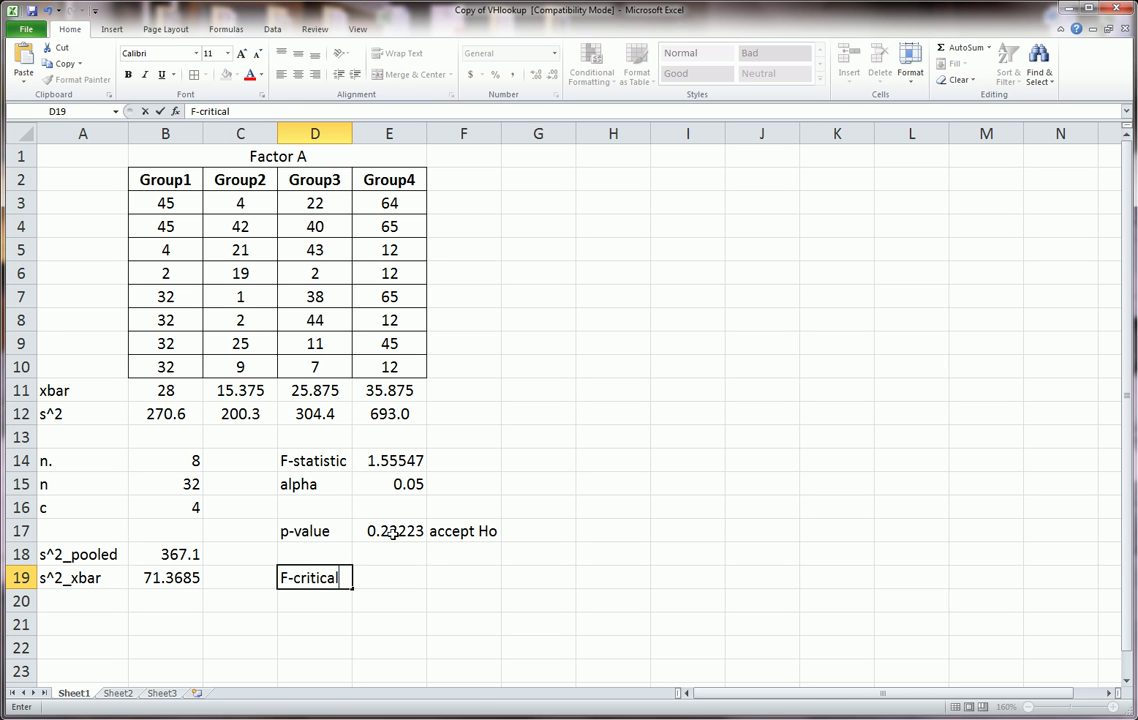
key("Tab")
Step: Calculate the critical value in E19 with F.INV.RT, using alpha in E15 and degrees of freedom 3 and 28
type("=f")
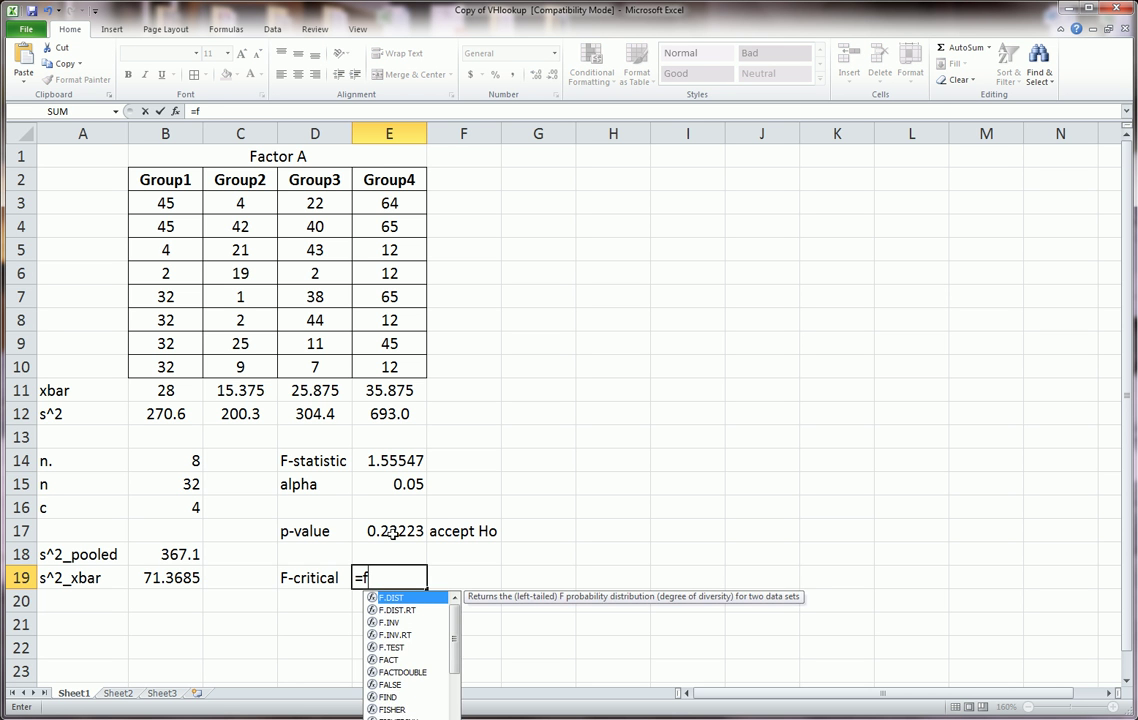
type(".inv.t")
key("BackSpace")
type("rt(")
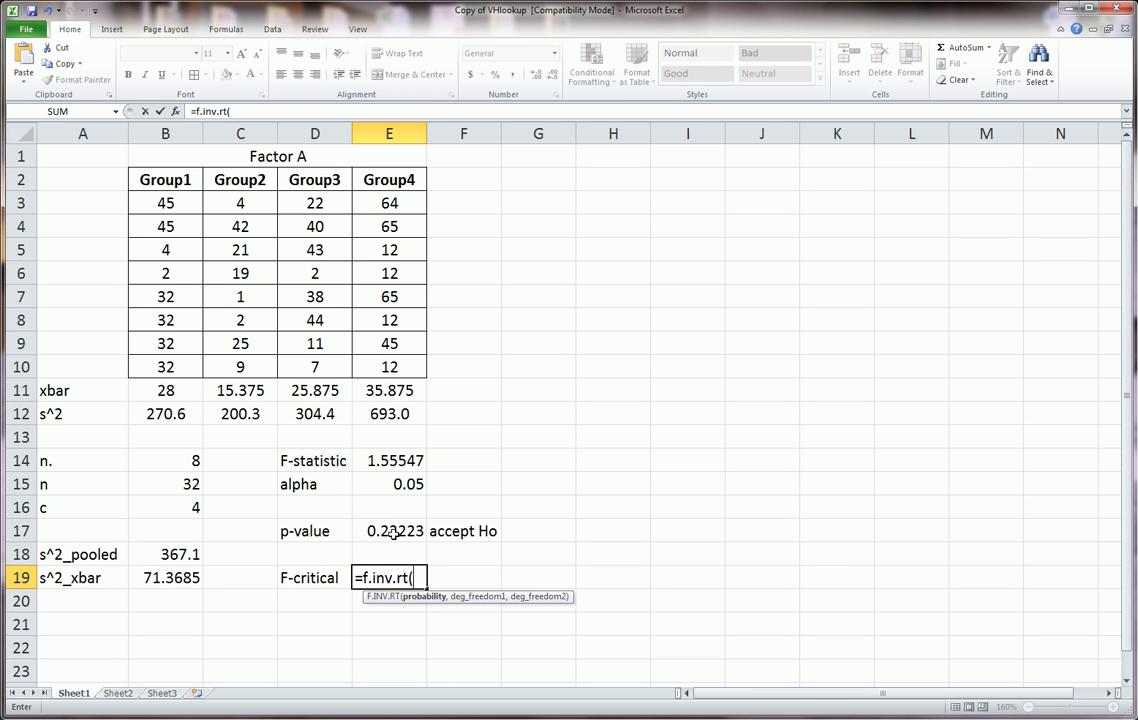
left_click(412, 486)
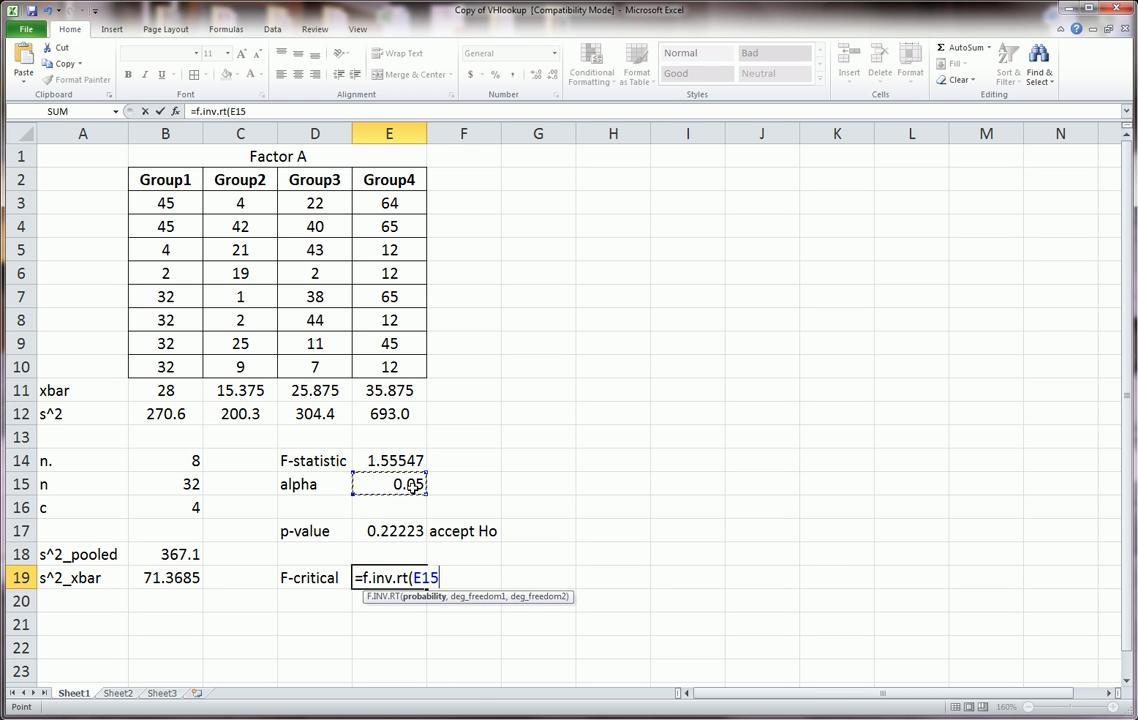
type(",")
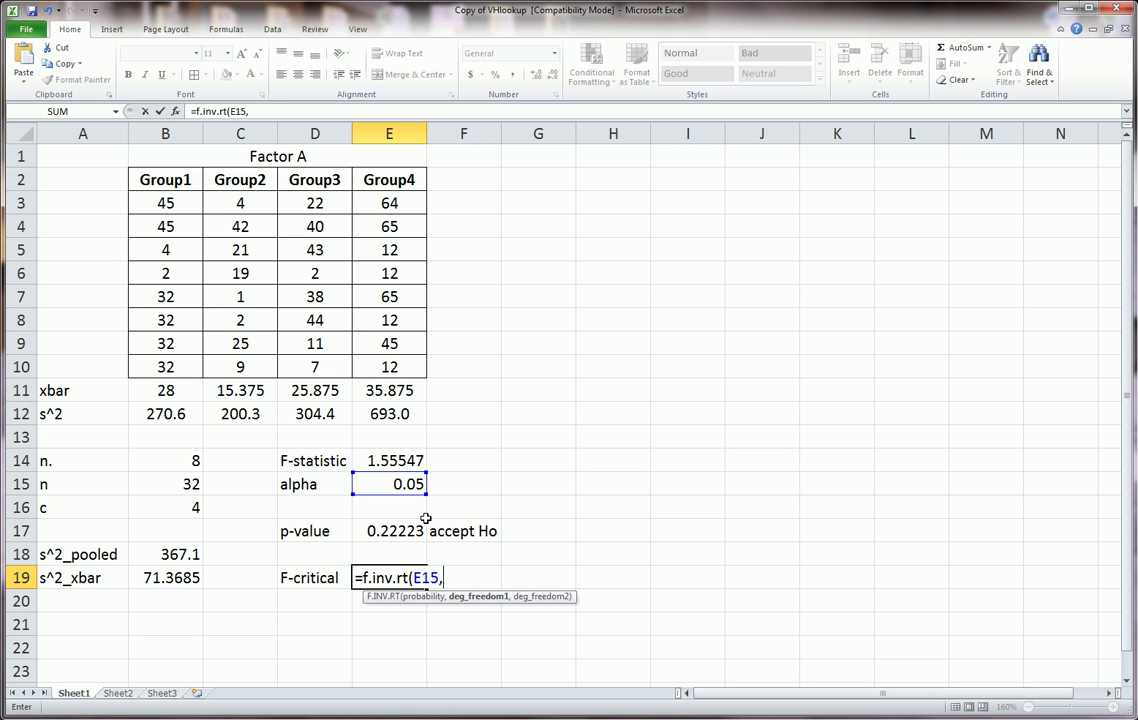
type("3,28")
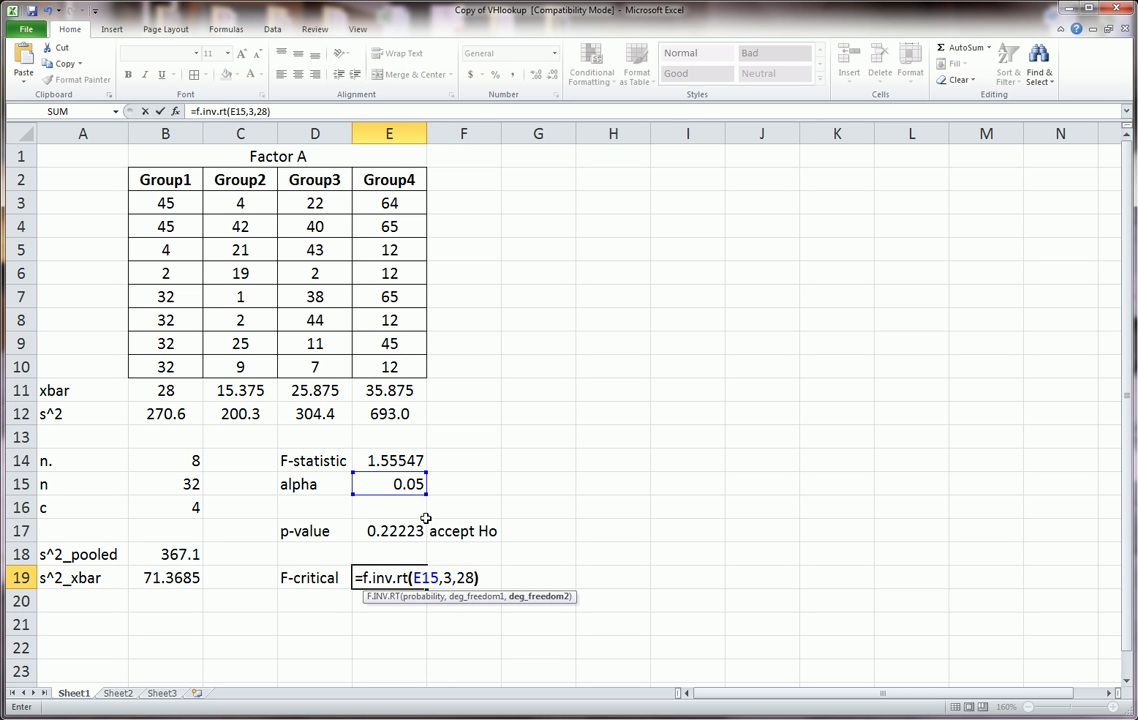
type(")")
key("Return")
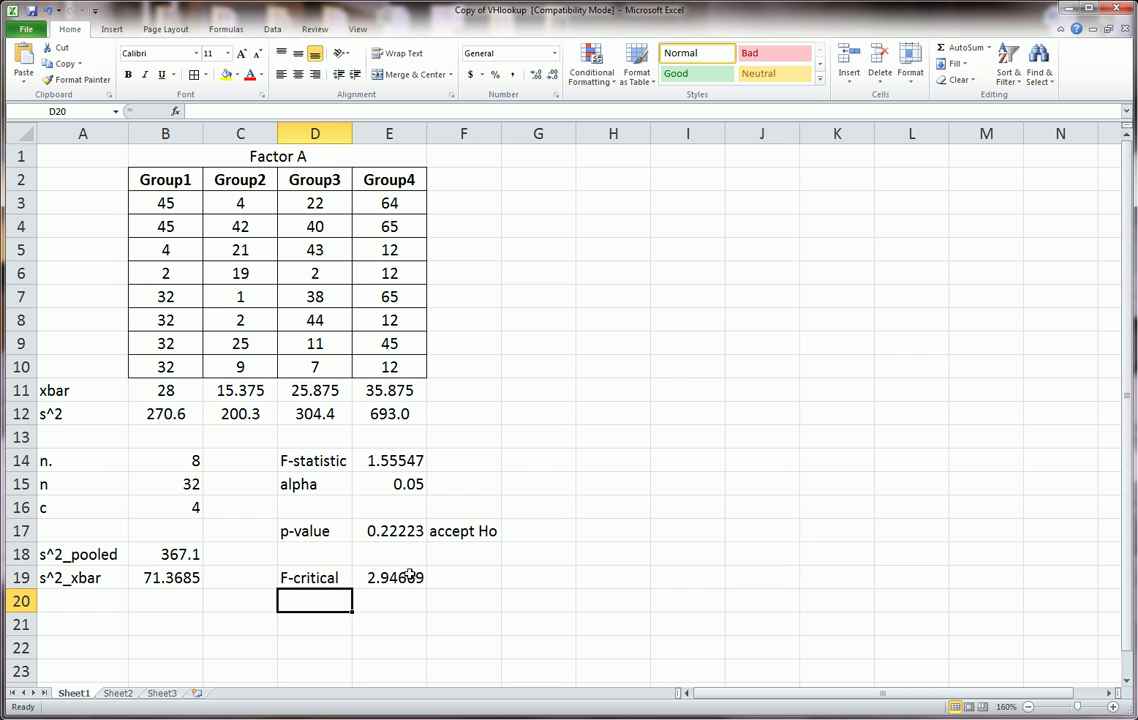
left_click(402, 580)
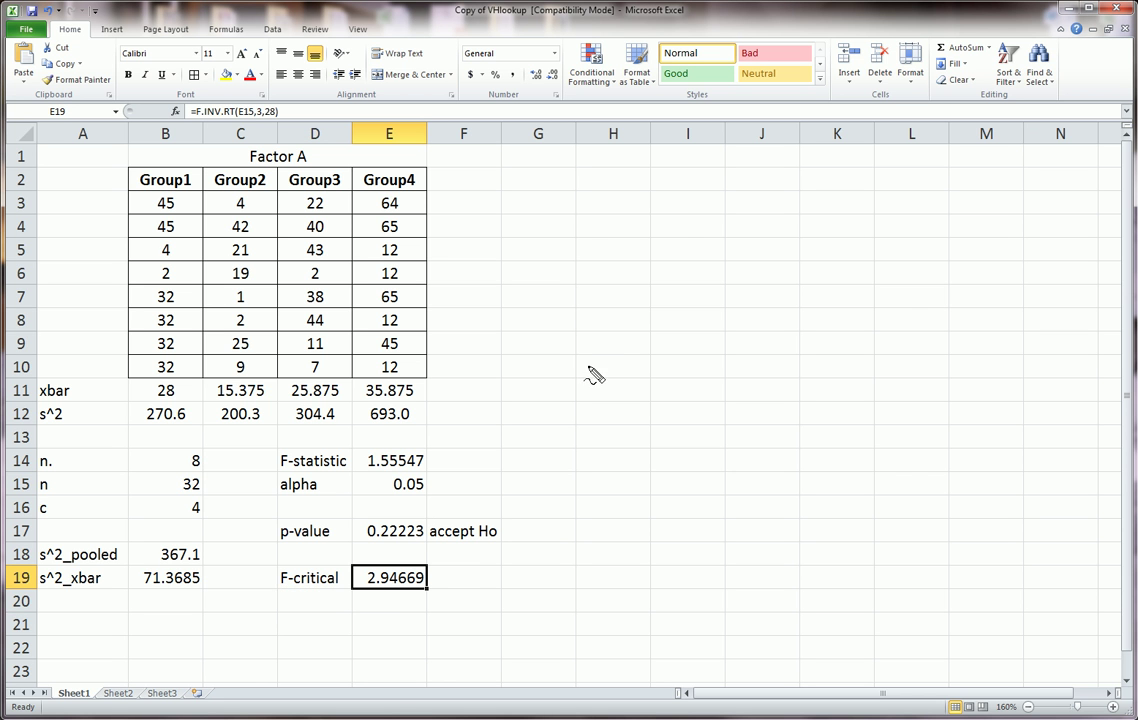
Step: Sketch a right-skewed curve with a baseline beside the data table and handwrite "F distrib" above it
mouse_move(580, 331)
left_mouse_down()
mouse_move(668, 226)
mouse_move(800, 294)
mouse_move(953, 327)
left_mouse_up()
mouse_move(745, 210)
left_mouse_down()
mouse_move(734, 234)
mouse_move(746, 222)
mouse_move(770, 233)
left_mouse_up()
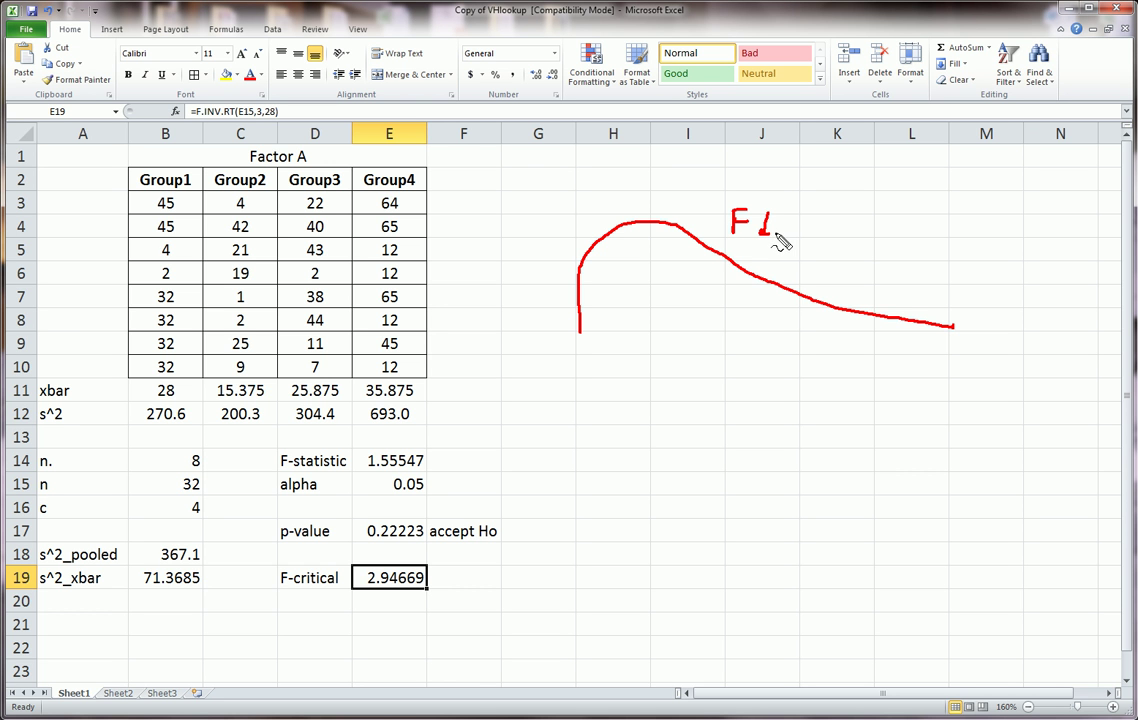
left_click(776, 222)
left_click(776, 231)
mouse_move(804, 222)
left_mouse_down()
mouse_move(805, 237)
mouse_move(850, 226)
left_mouse_up()
left_click(832, 216)
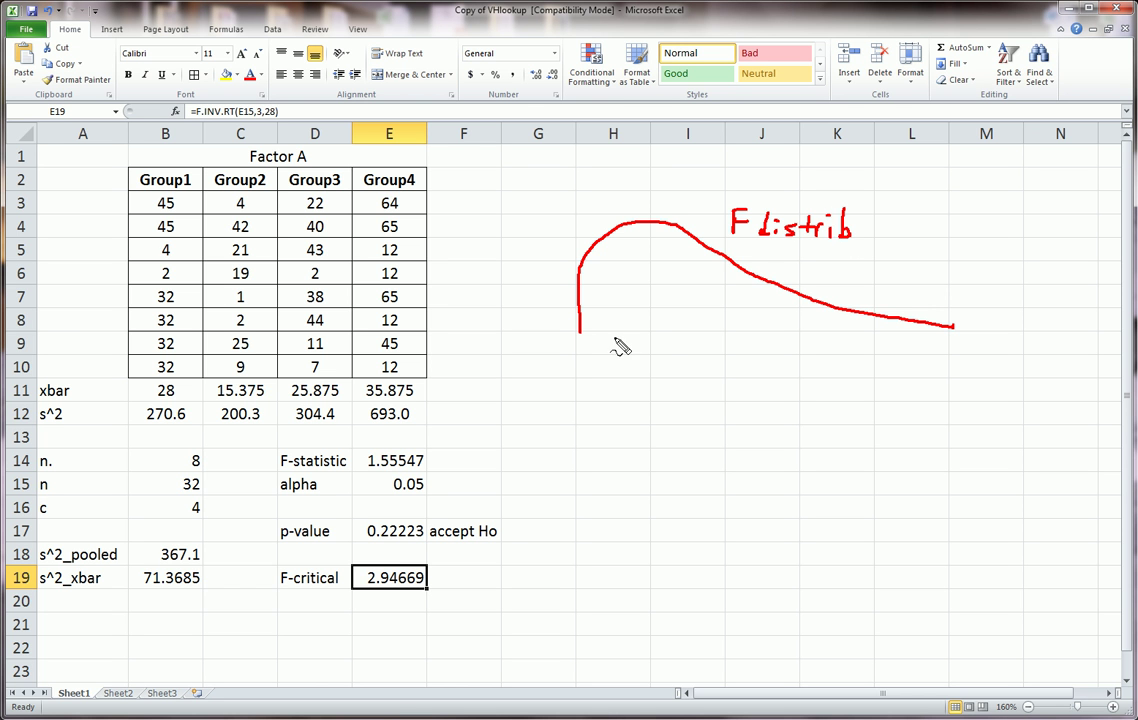
left_click_drag(581, 335, 970, 336)
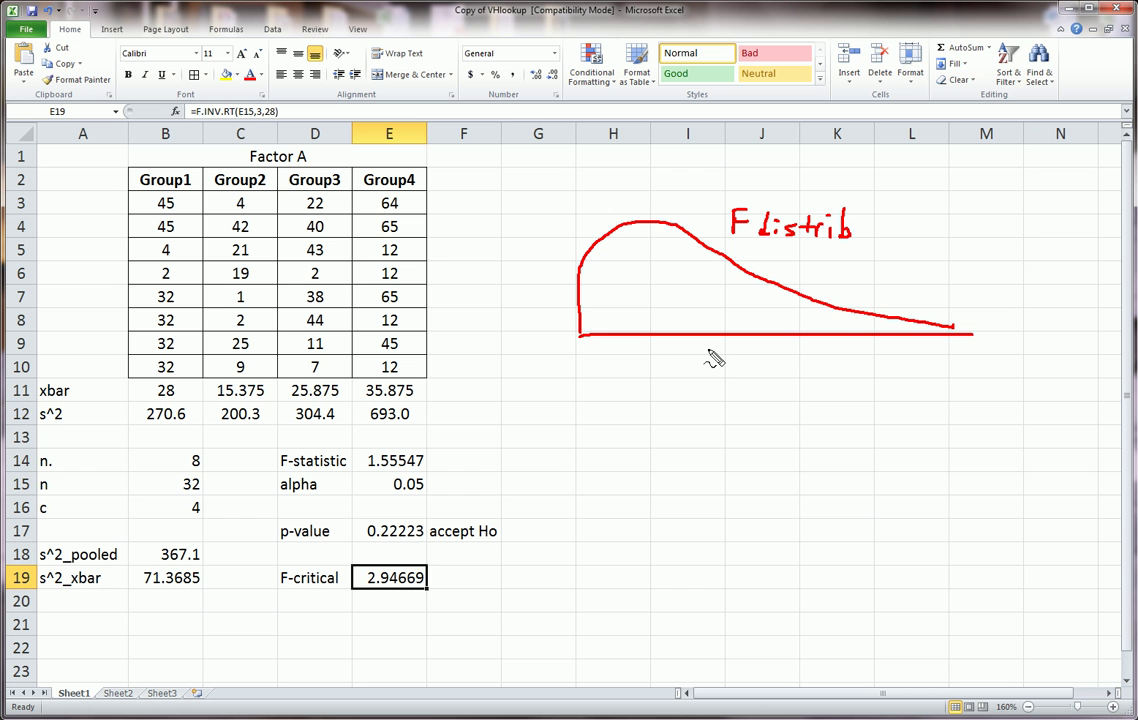
Step: Shade the curve's right tail, label it RR with an arrow, and write AR inside the main area
mouse_move(841, 302)
left_mouse_down()
mouse_move(845, 346)
mouse_move(853, 330)
mouse_move(932, 327)
left_mouse_up()
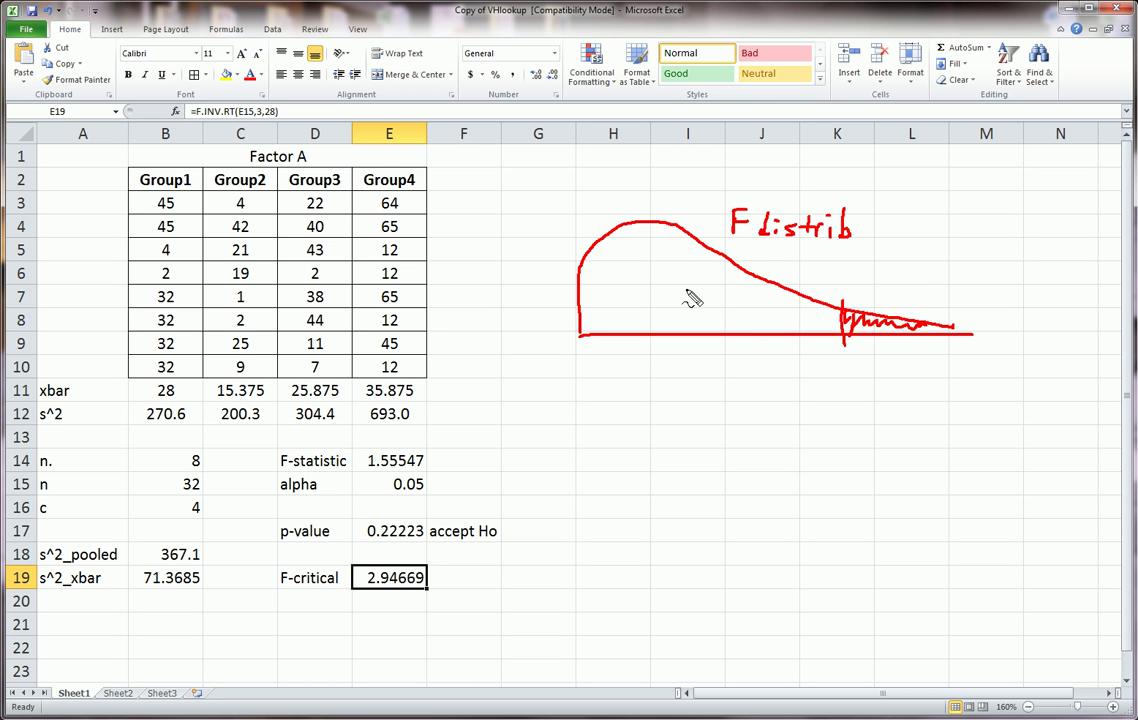
mouse_move(935, 271)
left_mouse_down()
mouse_move(911, 311)
mouse_move(921, 312)
left_mouse_up()
mouse_move(929, 263)
left_mouse_down()
mouse_move(940, 250)
mouse_move(946, 263)
mouse_move(958, 241)
mouse_move(968, 258)
left_mouse_up()
mouse_move(663, 293)
left_mouse_down()
mouse_move(664, 318)
mouse_move(668, 300)
mouse_move(708, 287)
mouse_move(711, 309)
left_mouse_up()
Step: Handwrite 2.95 below the tail boundary, circle the F-critical value in E19, and link the two with an arrow
mouse_move(824, 358)
left_mouse_down()
mouse_move(853, 376)
mouse_move(874, 356)
left_mouse_up()
mouse_move(433, 587)
left_mouse_down()
mouse_move(521, 568)
mouse_move(779, 447)
mouse_move(826, 387)
mouse_move(826, 398)
left_mouse_up()
mouse_move(415, 558)
left_mouse_down()
mouse_move(360, 572)
mouse_move(420, 605)
mouse_move(430, 572)
mouse_move(420, 558)
left_mouse_up()
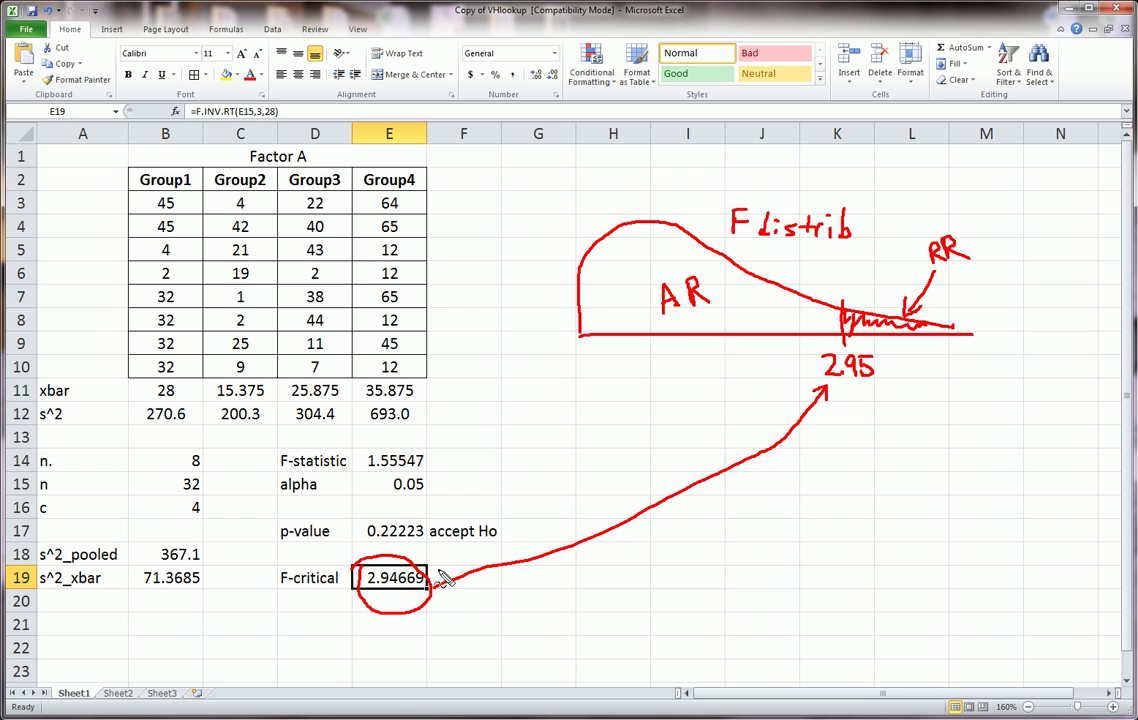
left_click(838, 374)
Step: Circle the F-statistic, link it to the data and the AR zone, circle AR, and handwrite "Accept H0"
mouse_move(363, 458)
left_mouse_down()
mouse_move(397, 447)
mouse_move(430, 468)
mouse_move(385, 482)
mouse_move(295, 482)
mouse_move(278, 456)
mouse_move(360, 452)
mouse_move(425, 422)
mouse_move(398, 222)
mouse_move(150, 242)
mouse_move(163, 288)
mouse_move(220, 365)
left_mouse_up()
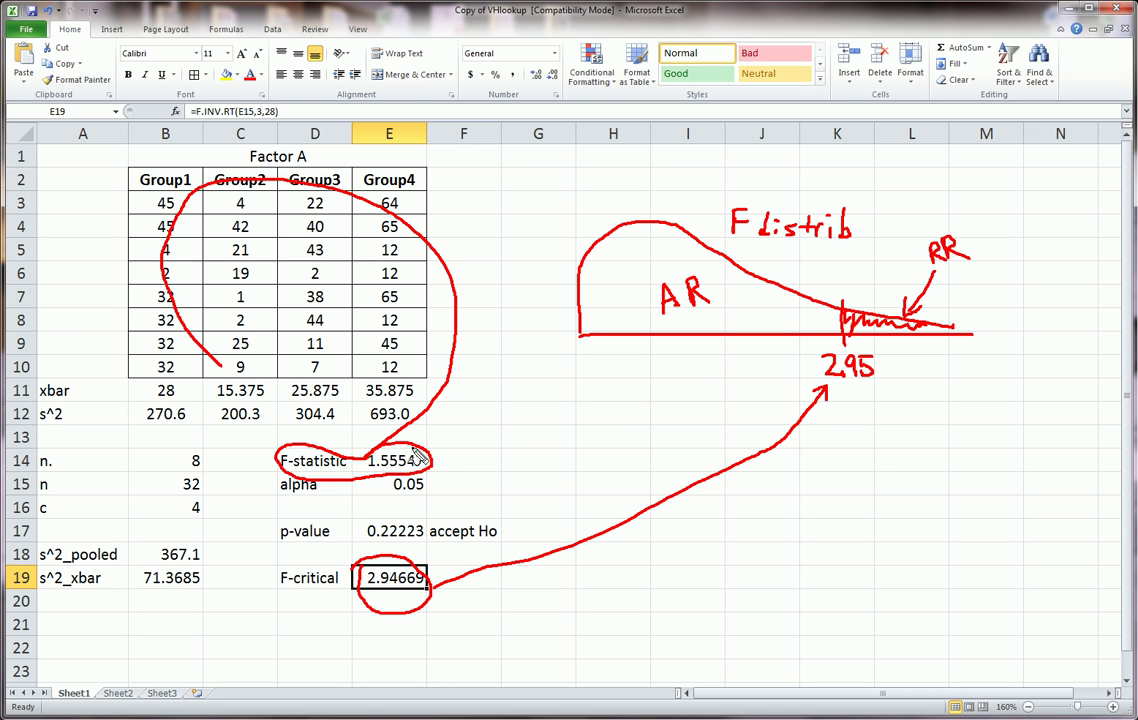
mouse_move(428, 458)
left_mouse_down()
mouse_move(640, 412)
mouse_move(720, 377)
mouse_move(722, 330)
left_mouse_up()
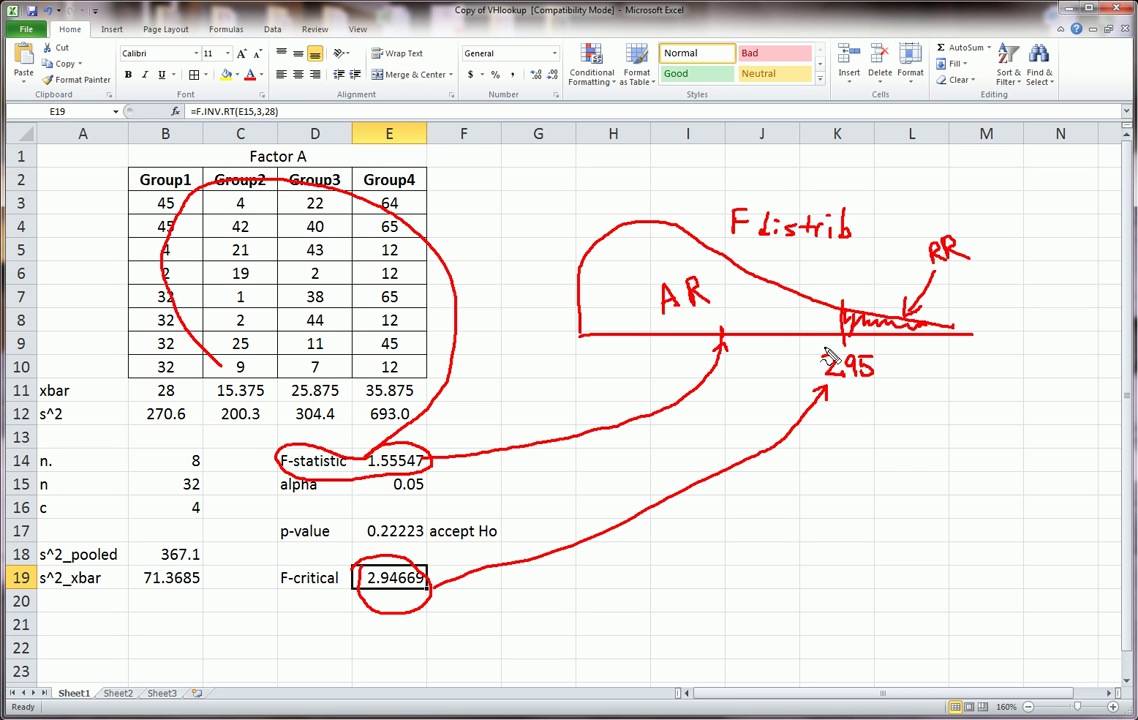
mouse_move(715, 275)
left_mouse_down()
mouse_move(645, 315)
mouse_move(660, 270)
mouse_move(715, 275)
left_mouse_up()
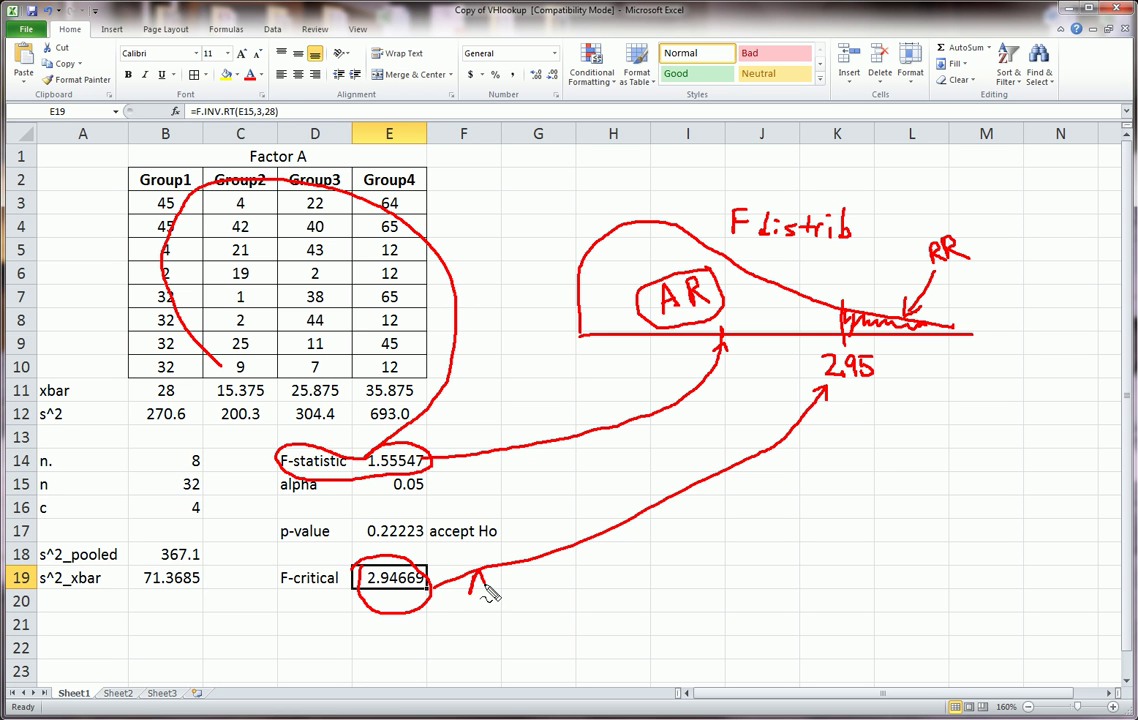
mouse_move(470, 593)
left_mouse_down()
mouse_move(531, 592)
mouse_move(540, 608)
mouse_move(568, 582)
mouse_move(605, 593)
left_mouse_up()
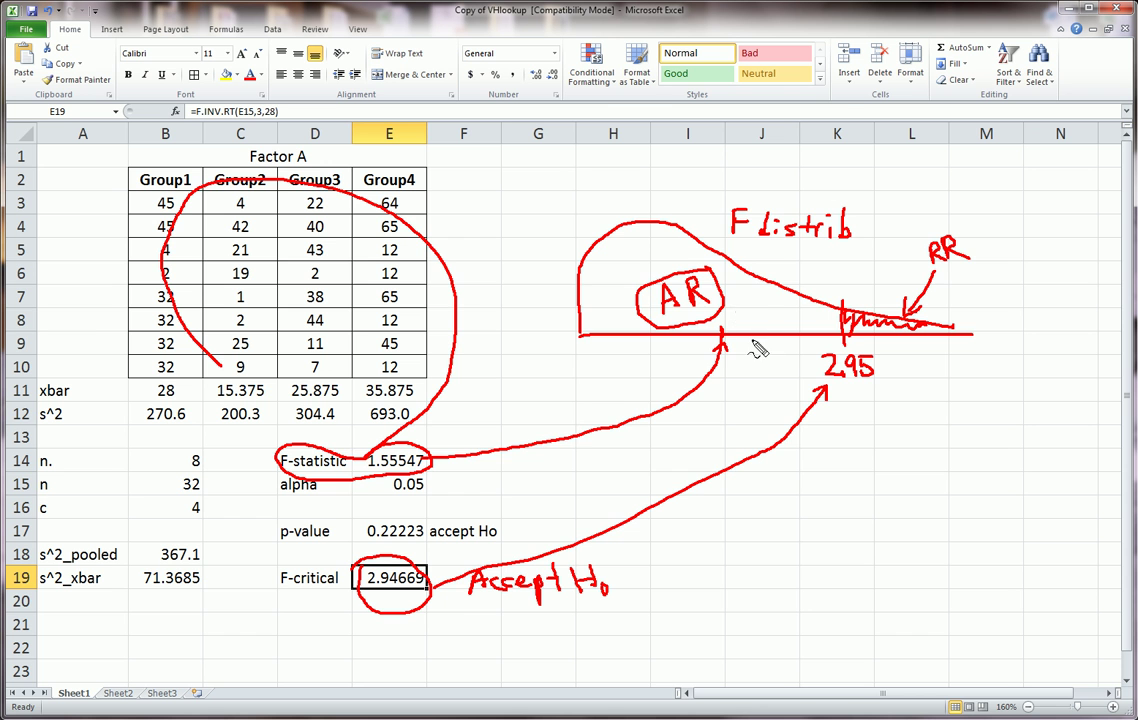
Step: Clear the pen annotations and enter "accept Ho" in F19 beside the F-critical value
key("Escape")
left_click(447, 583)
type("accept Ho")
key("Return")
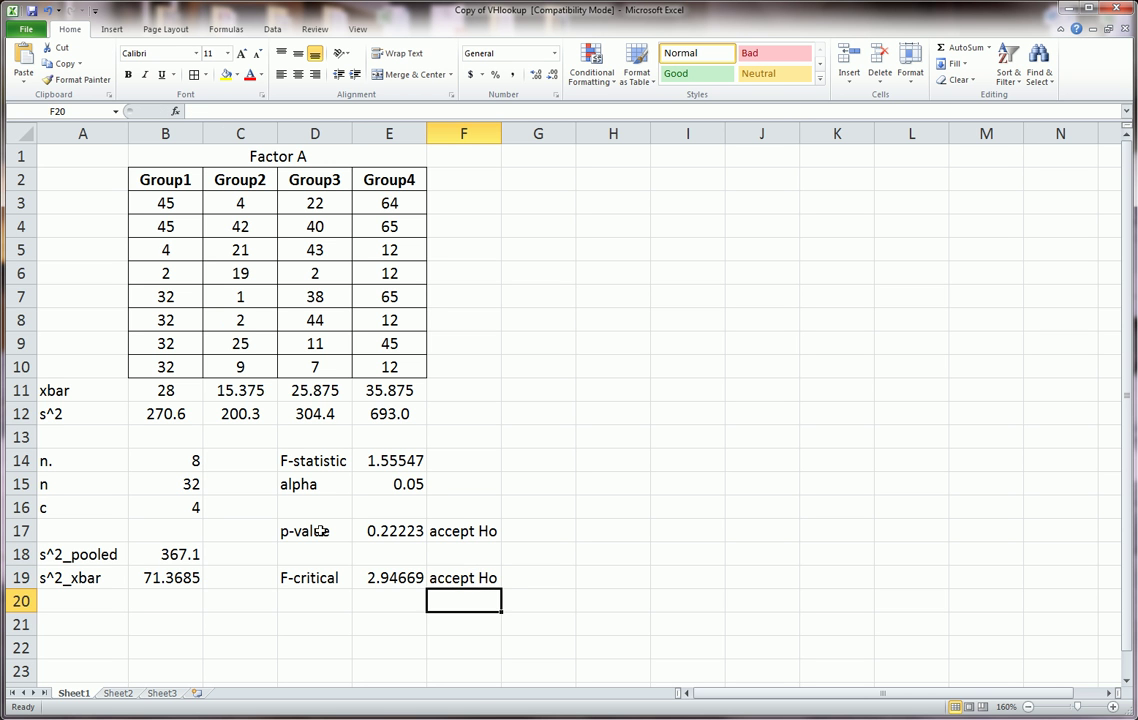
Step: Review the p-value and F-critical results against the data table and compare the Group1 to Group4 columns
left_click(320, 531)
left_click(316, 577)
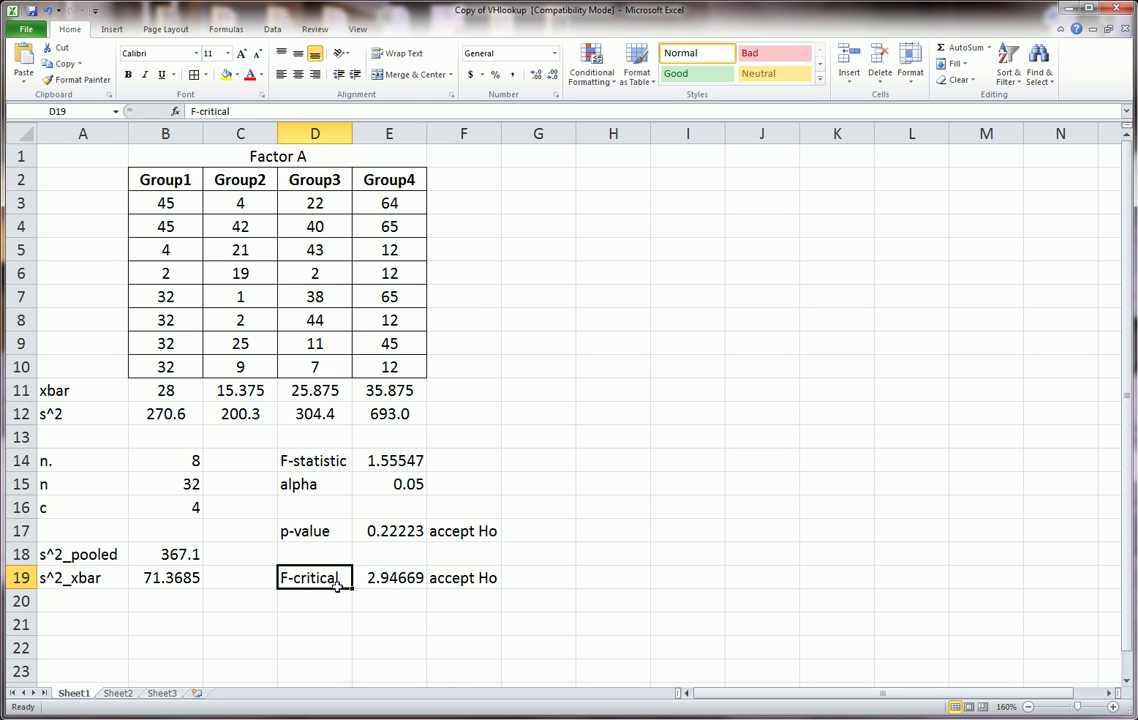
left_click(353, 601)
left_click(318, 621)
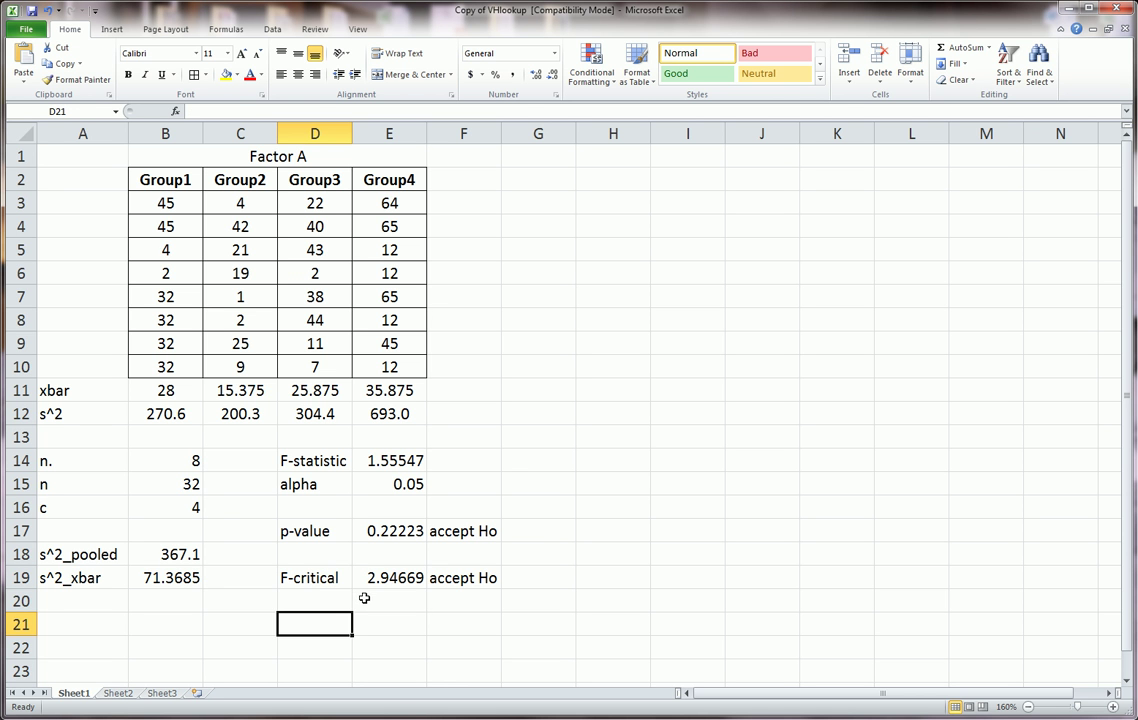
left_click(365, 597)
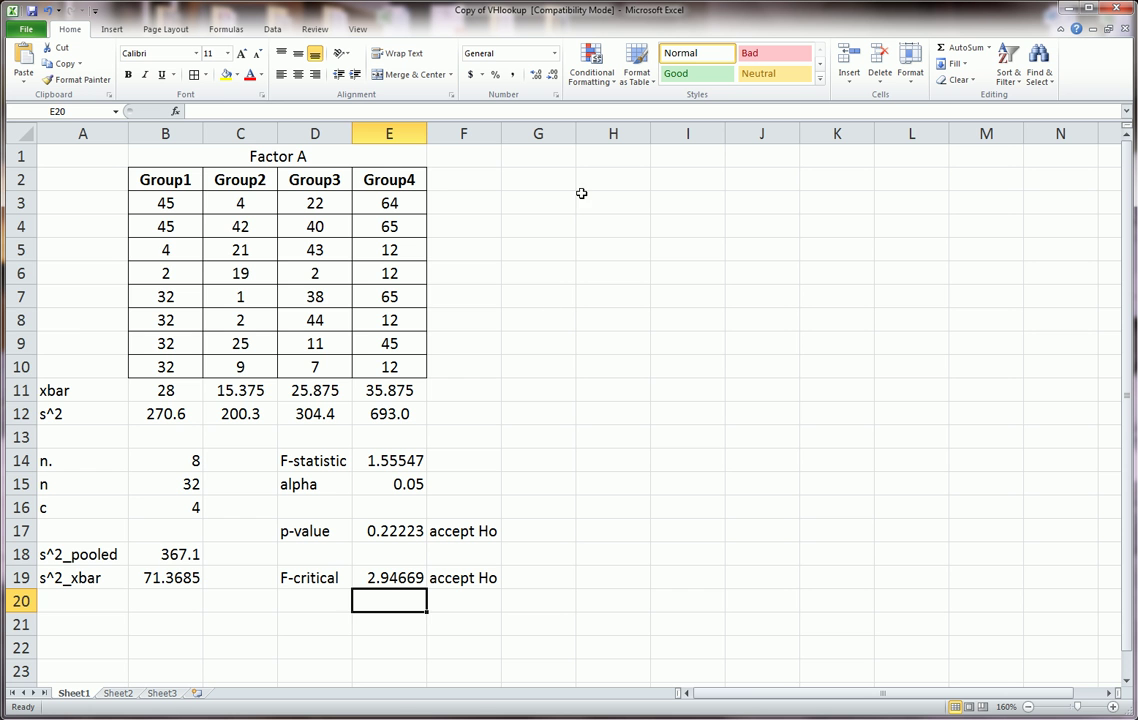
left_click_drag(165, 187, 391, 369)
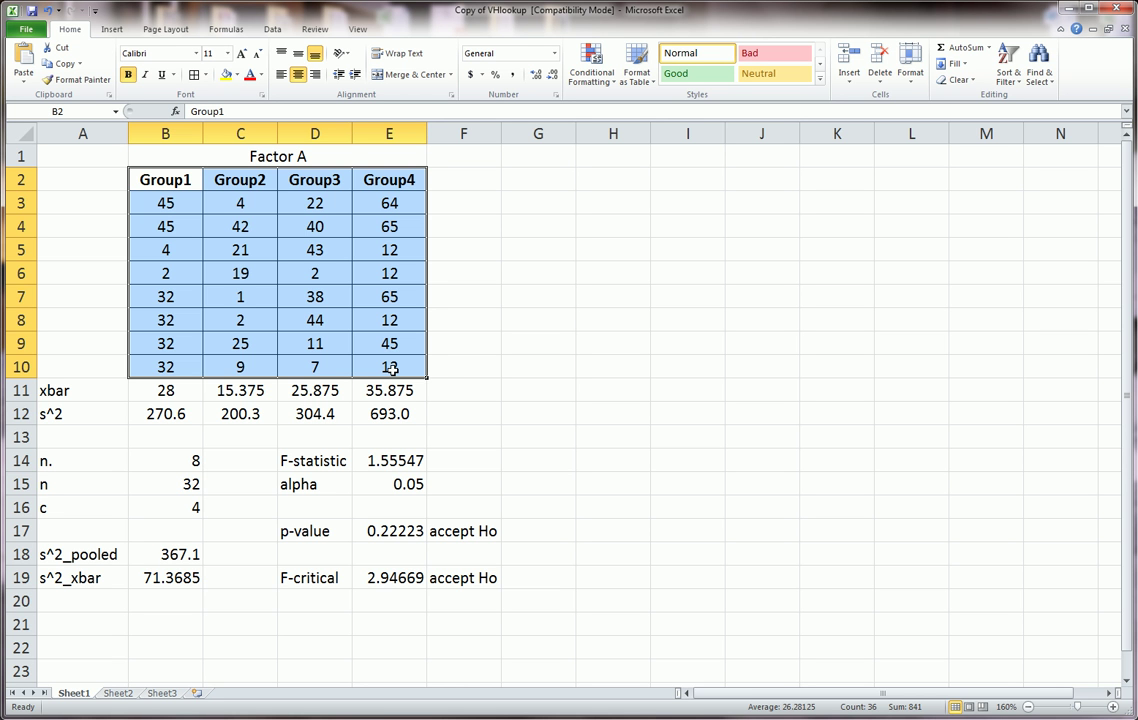
left_click_drag(160, 180, 300, 198)
left_click(363, 178)
left_click(305, 180)
left_click(232, 182)
left_click(174, 178)
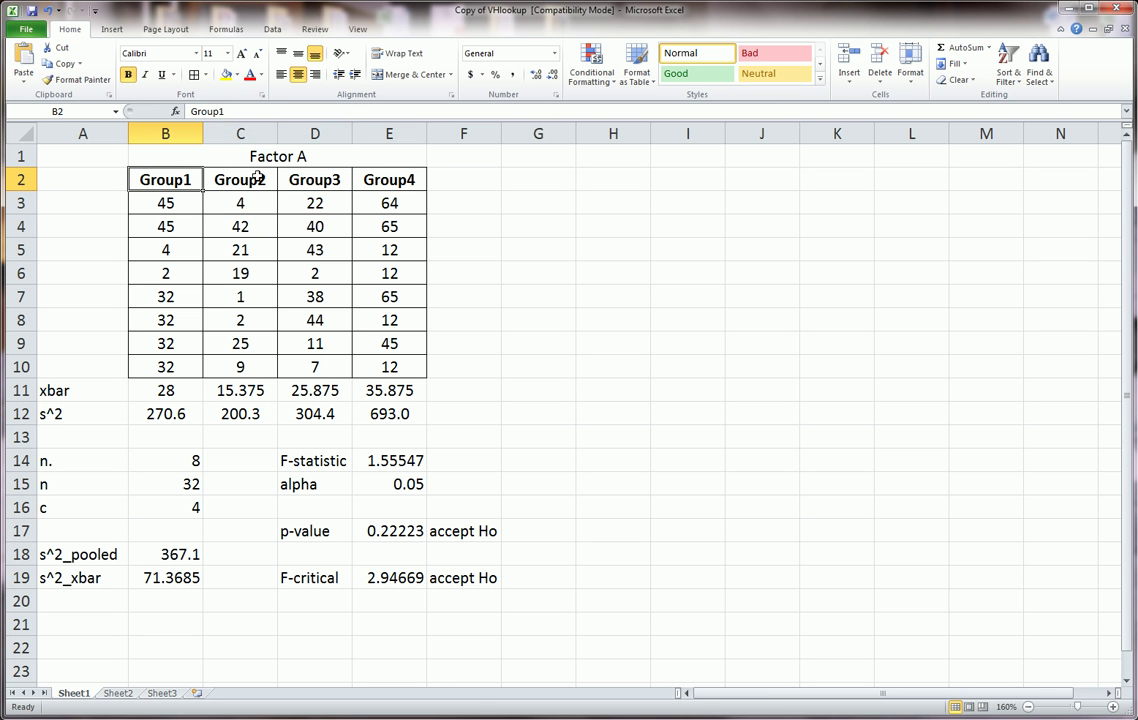
left_click_drag(240, 180, 283, 181)
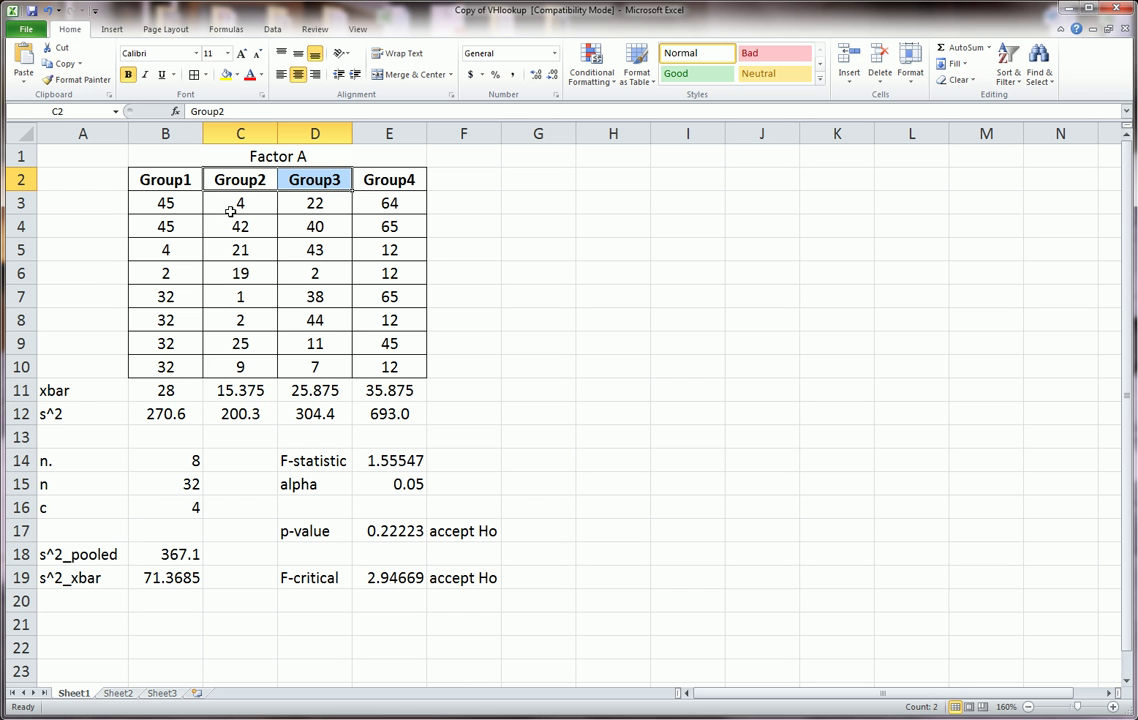